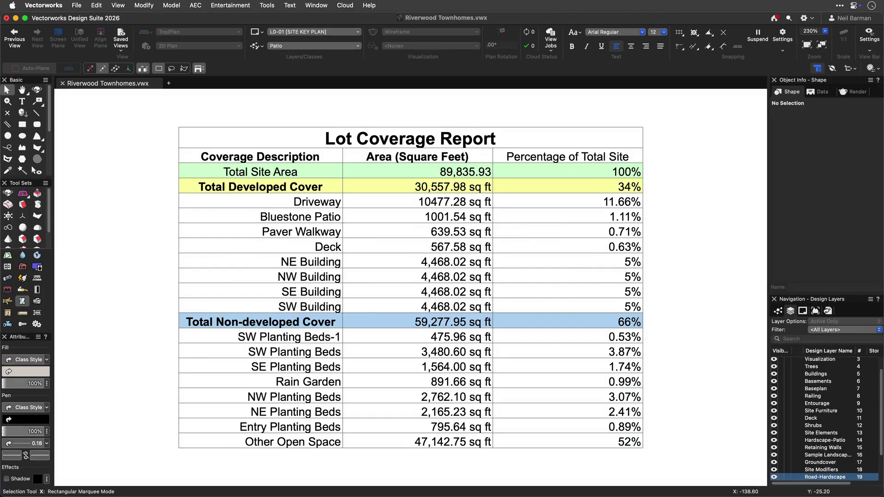
Open the Lot Coverage Report worksheet and inspect the formulas in cells A5, B5 and C5.
key(super+6)
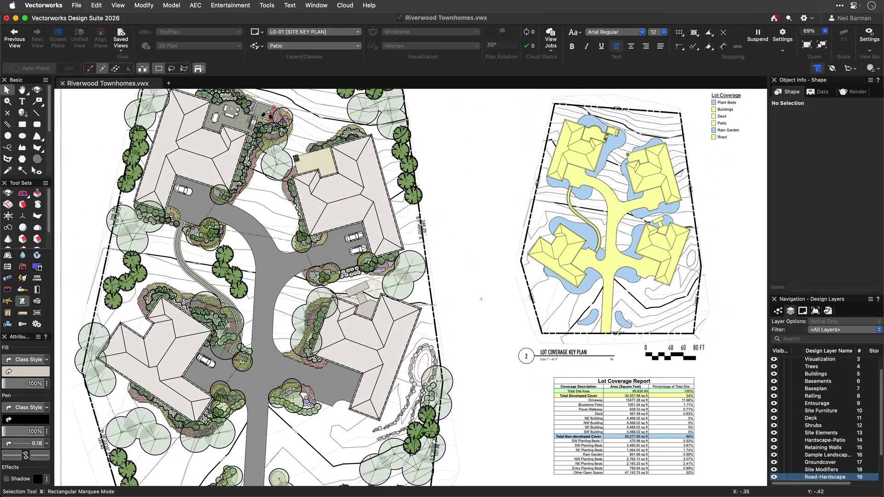
double_click(570, 408)
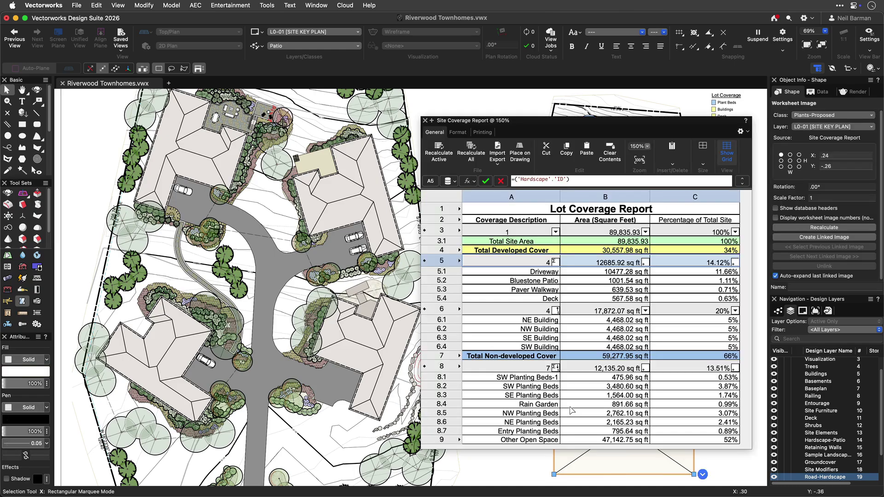
click(514, 263)
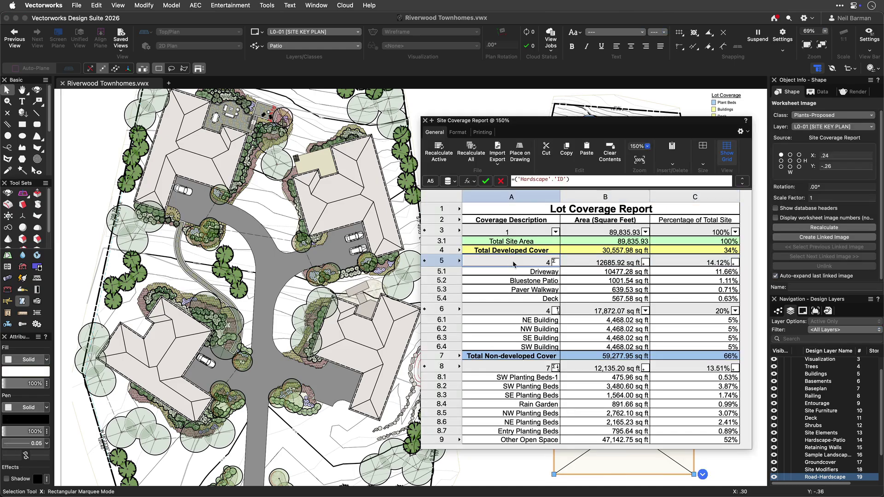
click(592, 260)
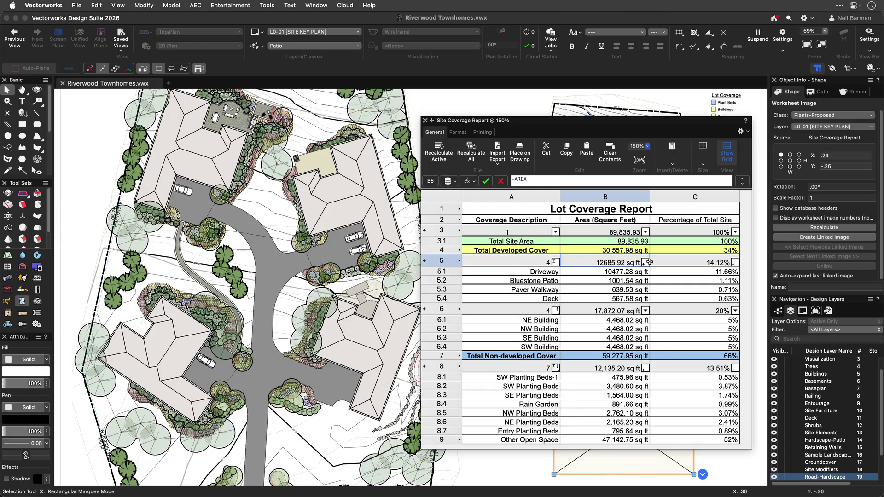
click(669, 262)
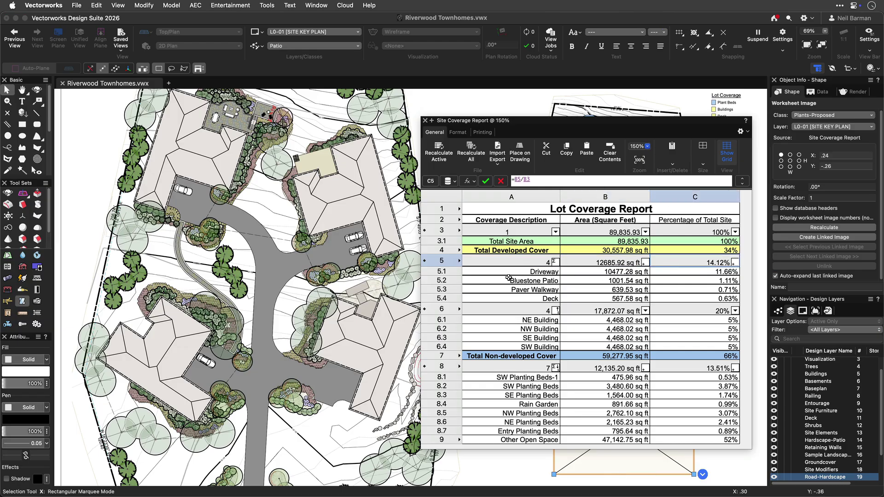
Select the Driveway object in the drawing from its row in the Lot Coverage Report worksheet.
right_click(450, 273)
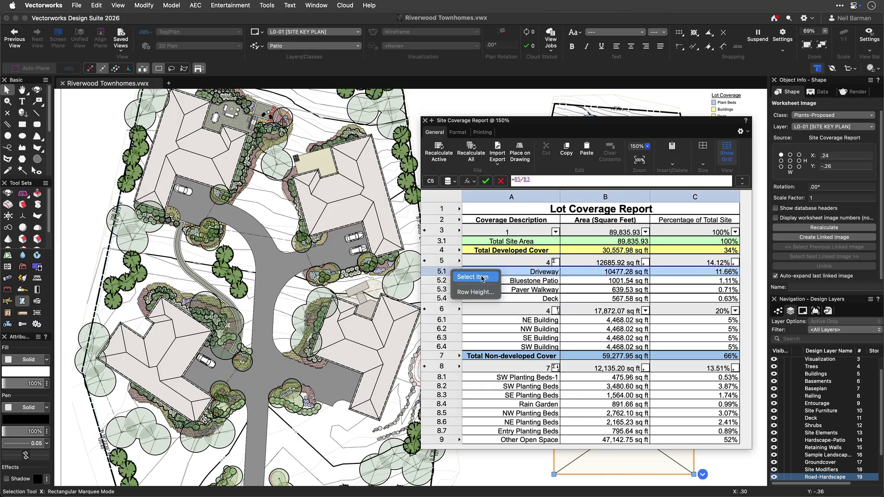
click(493, 279)
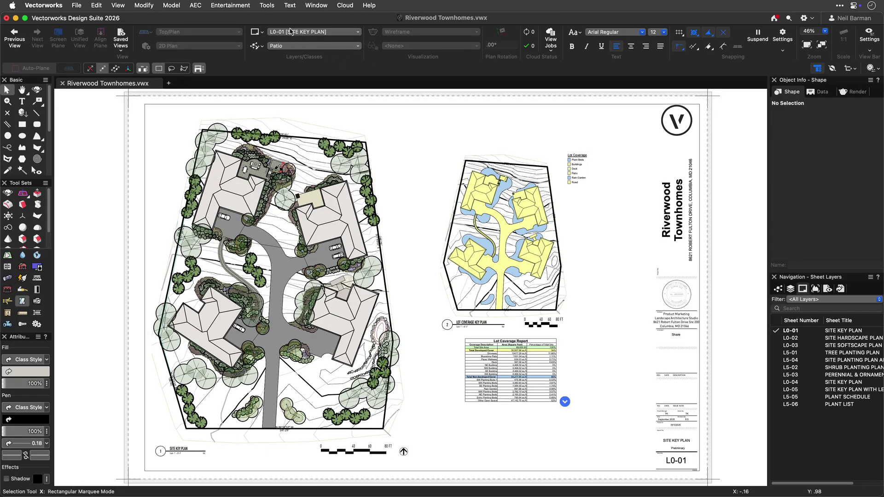
Start the Create Report command.
click(267, 5)
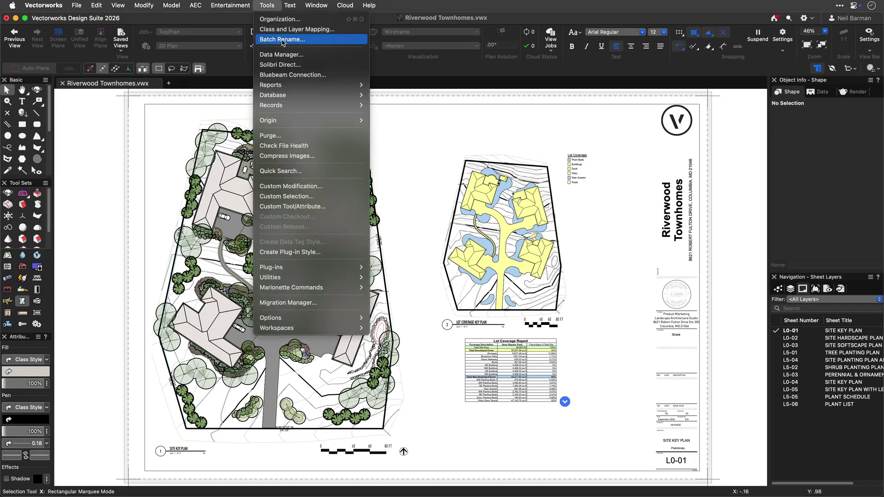
mouse_move(353, 85)
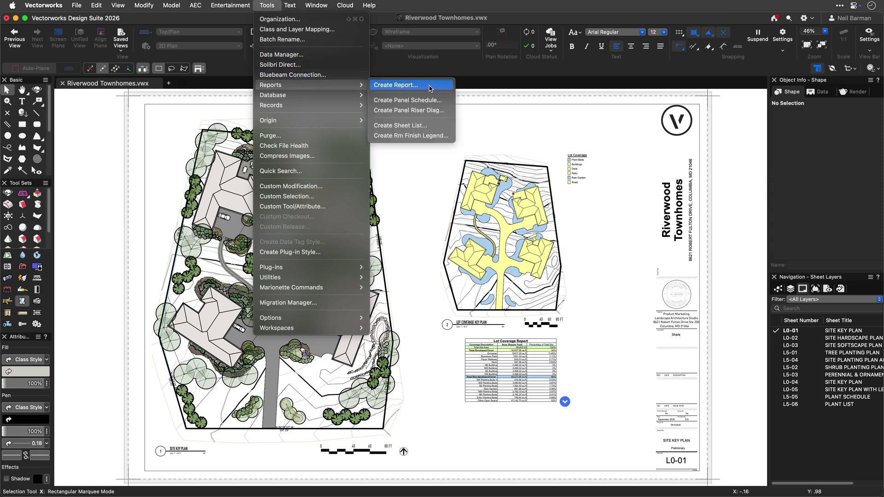
click(401, 85)
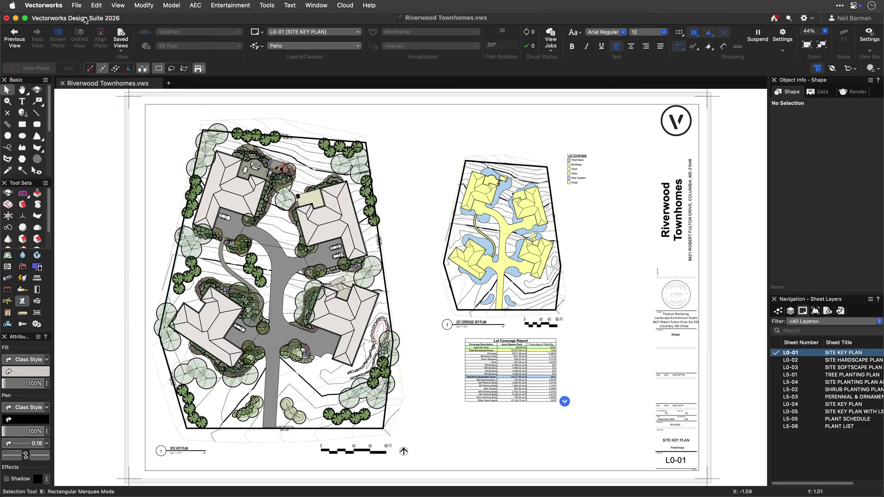
click(76, 5)
mouse_move(175, 232)
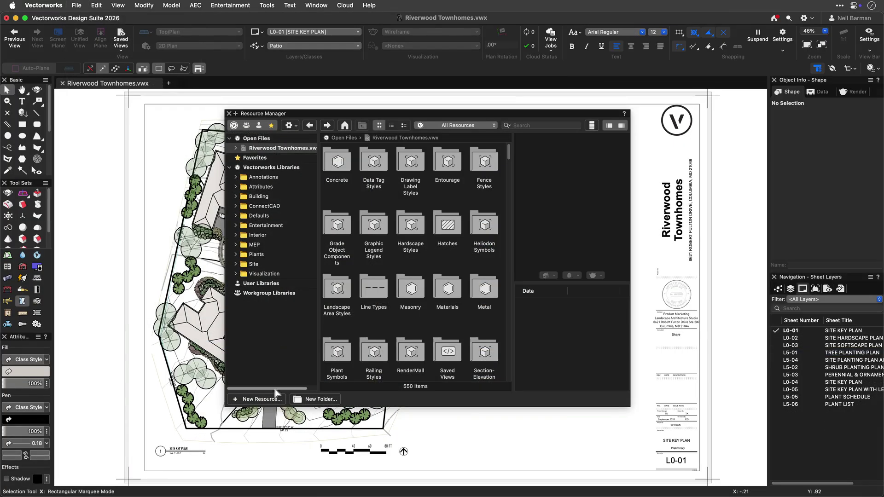
Start a new resource in the Resource Manager and choose Worksheet as its type.
click(271, 403)
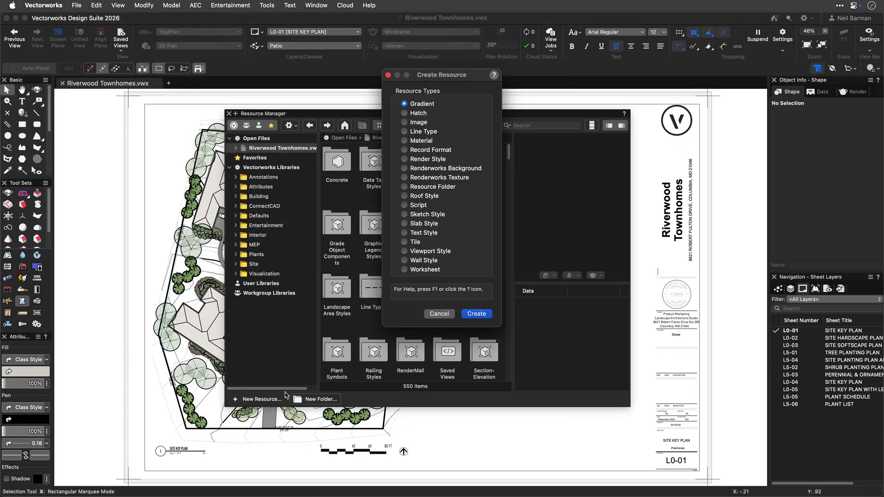
click(422, 271)
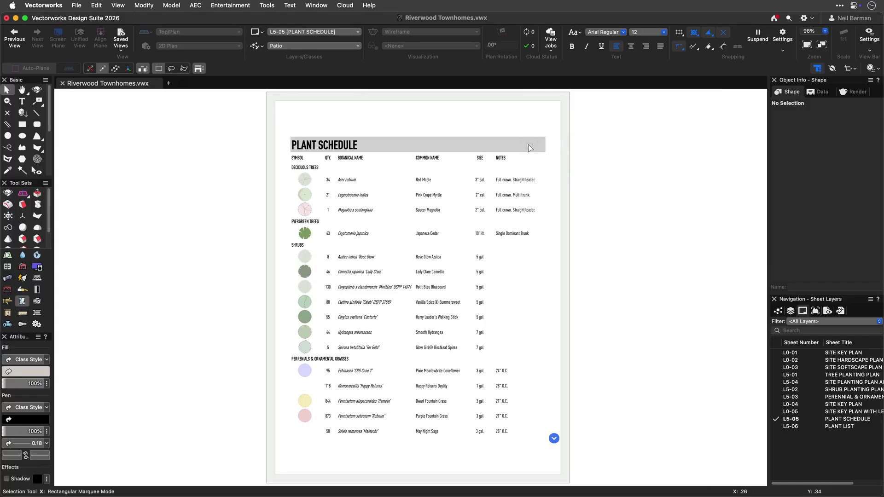
Open the Plant Schedule worksheet image on sheet L5-05 for editing.
click(528, 147)
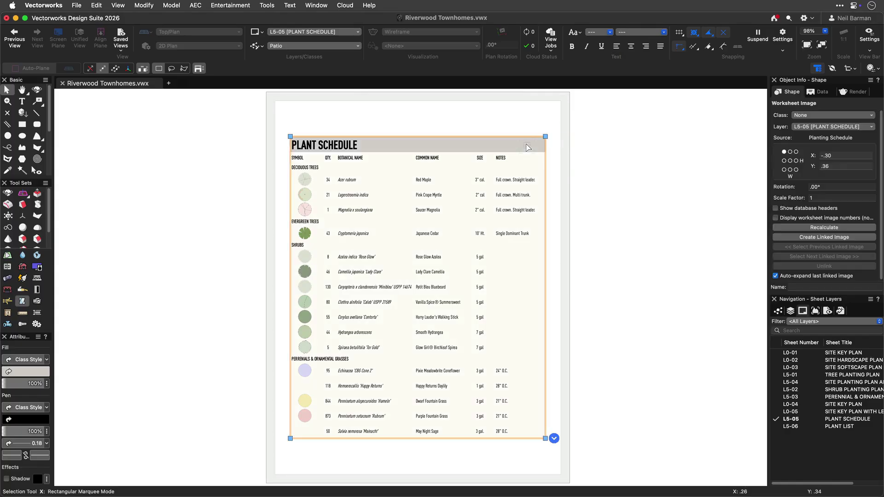
double_click(528, 147)
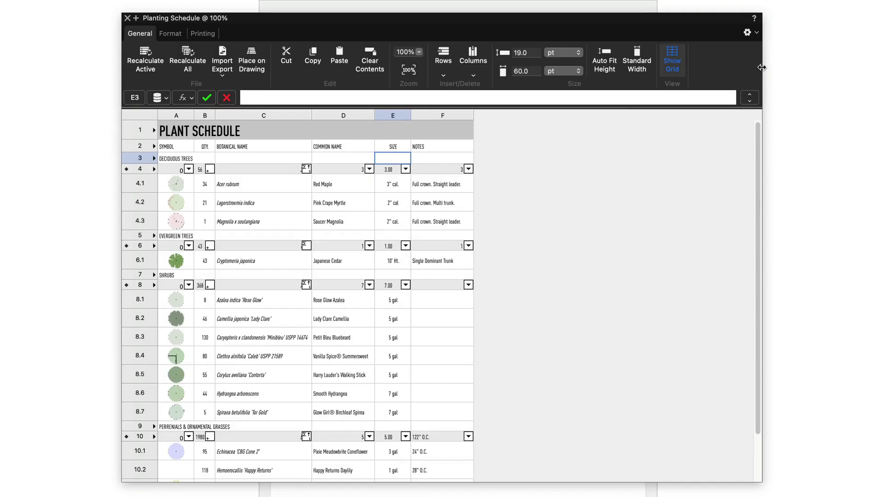
Narrow the Planting Schedule window so its tool groups condense, and widen it back to full width.
drag(762, 69, 399, 57)
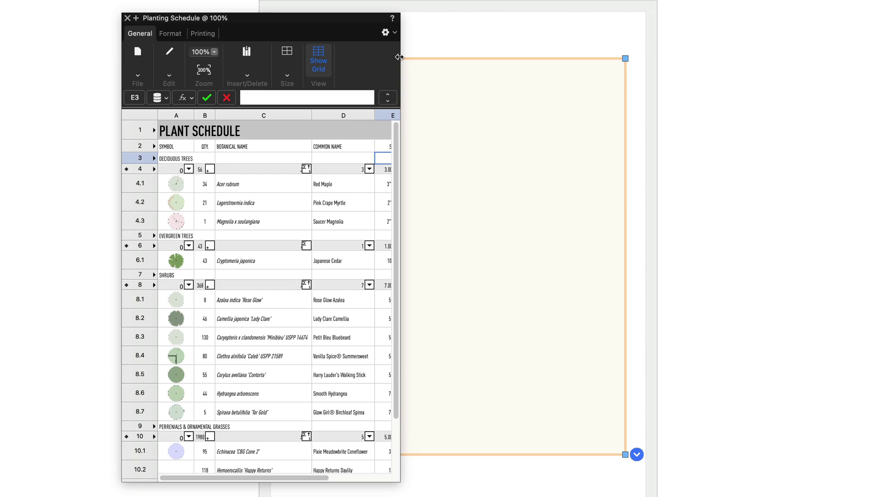
click(265, 57)
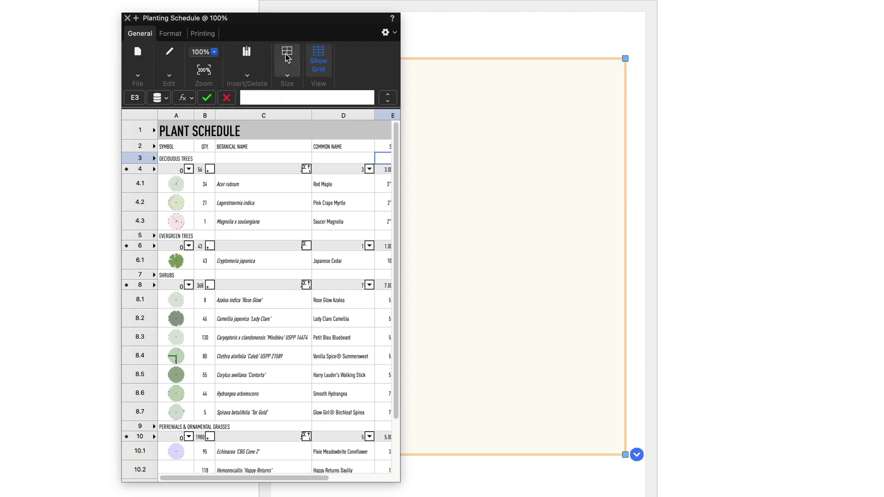
click(286, 56)
click(286, 56)
drag(399, 76, 762, 88)
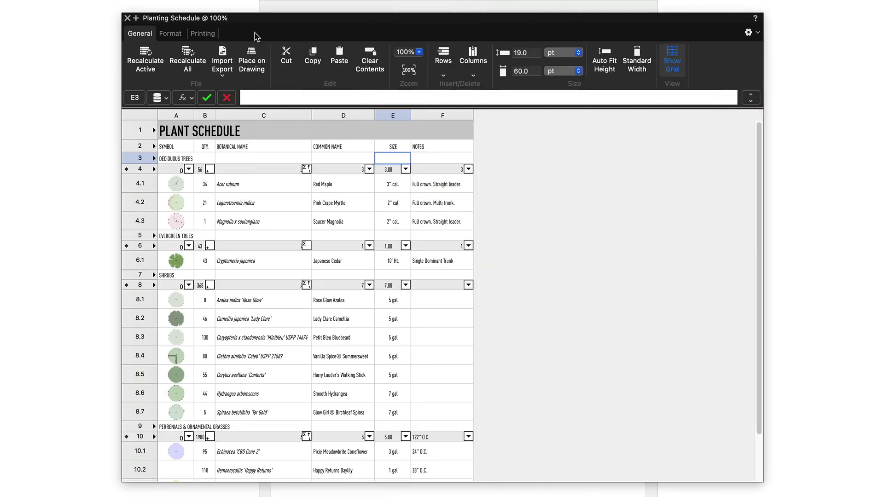
Collapse the worksheet tool bar and expand it again.
click(142, 34)
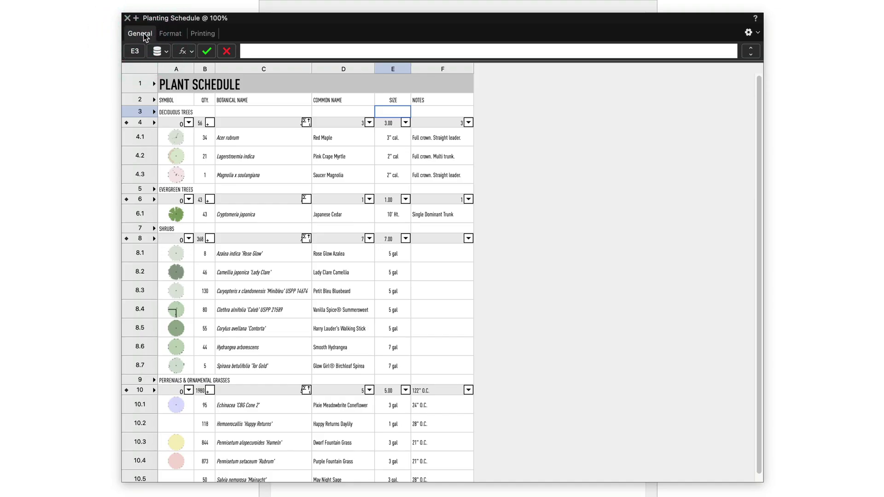
click(143, 34)
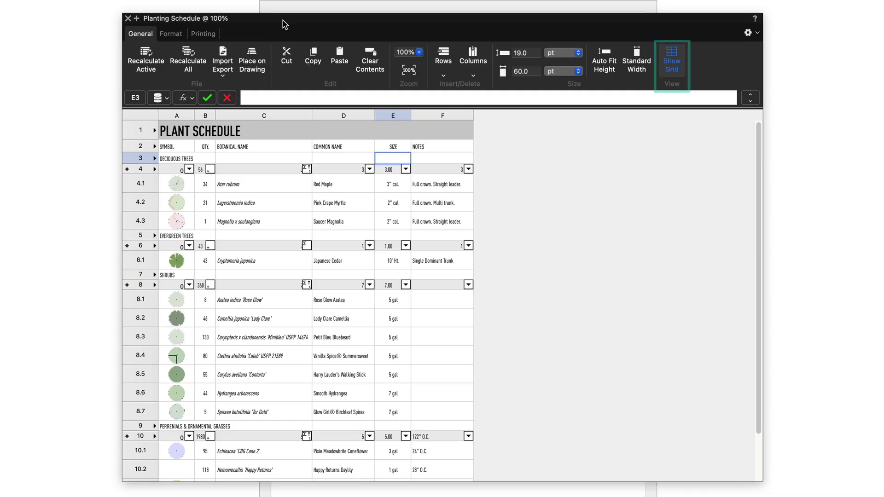
Review the Planting Schedule's formatting tools, printing tools and Worksheet Settings, and return to the general tools.
click(181, 37)
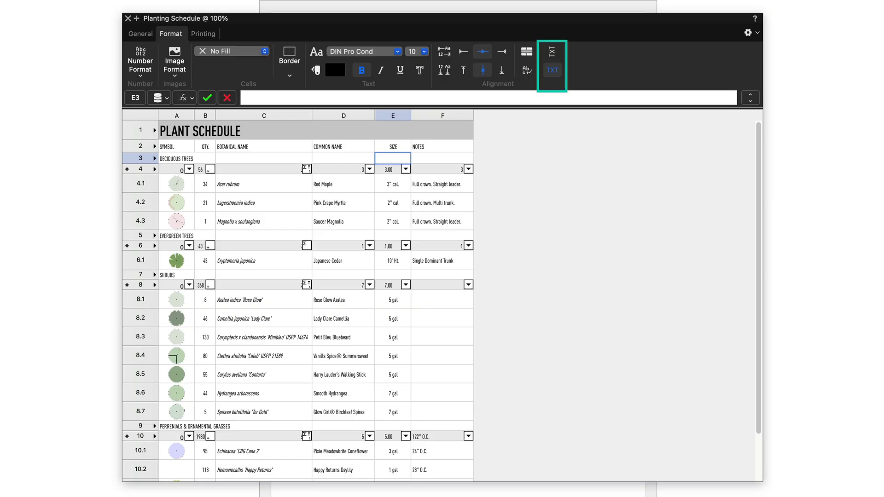
click(216, 34)
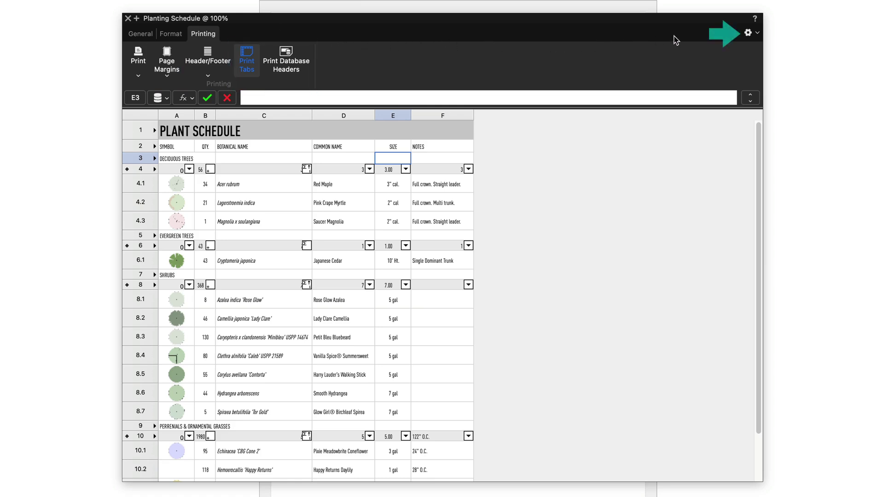
click(755, 33)
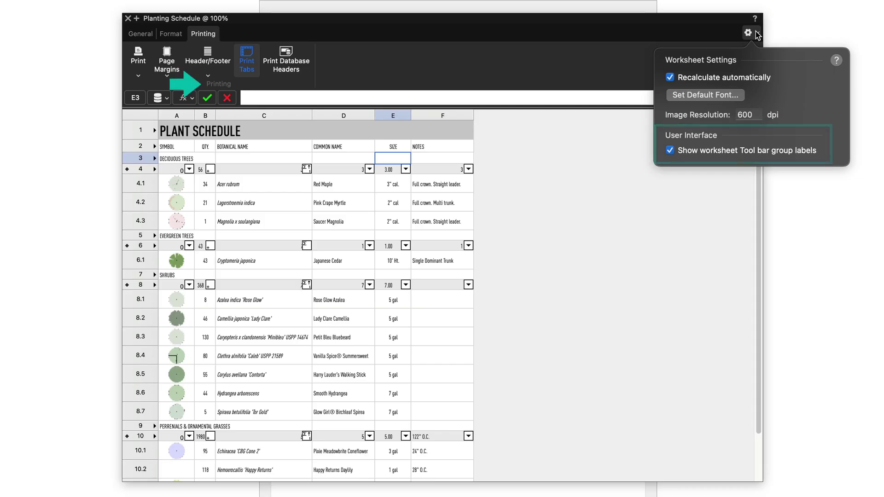
click(756, 31)
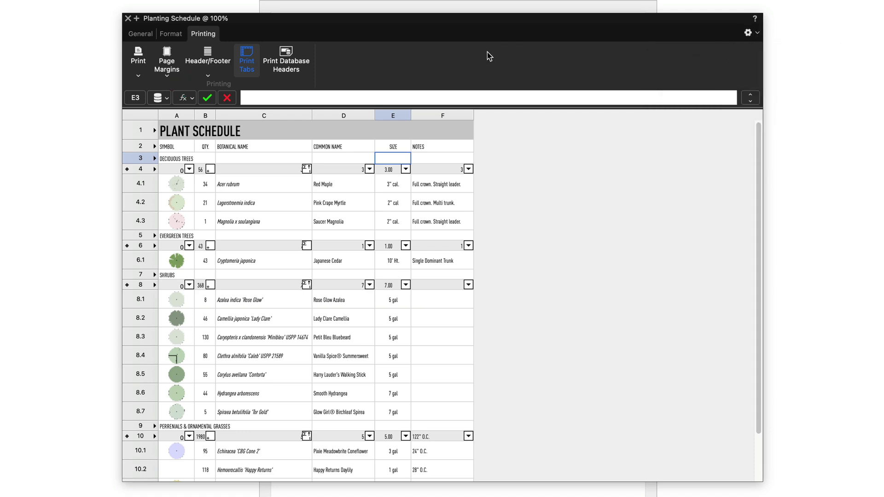
click(137, 35)
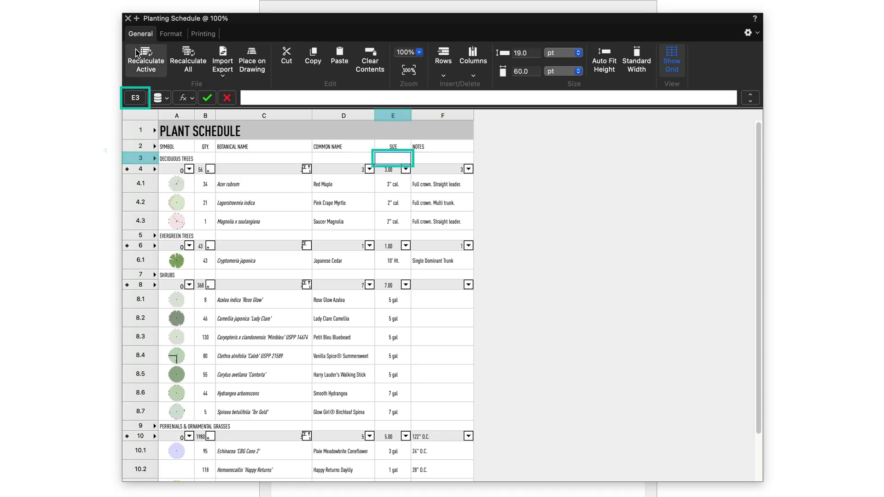
Examine the row type and database options and the function insertion options available for cell E3.
click(166, 98)
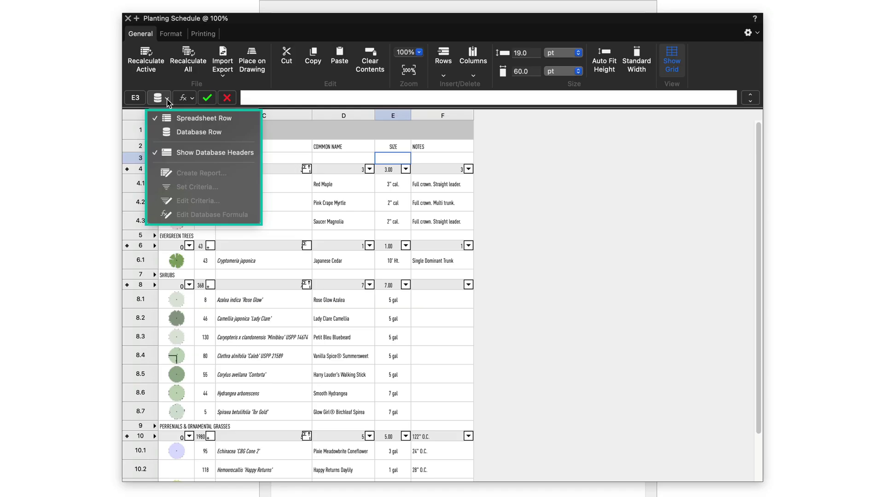
click(168, 101)
click(192, 99)
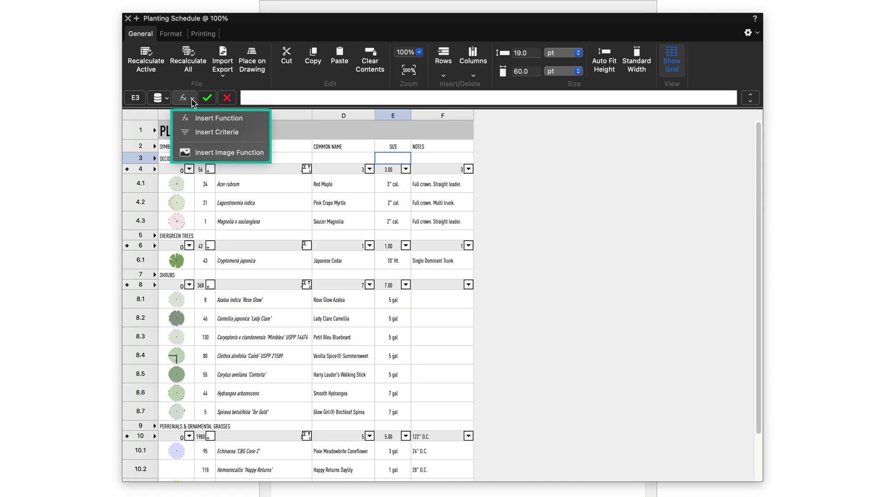
click(192, 100)
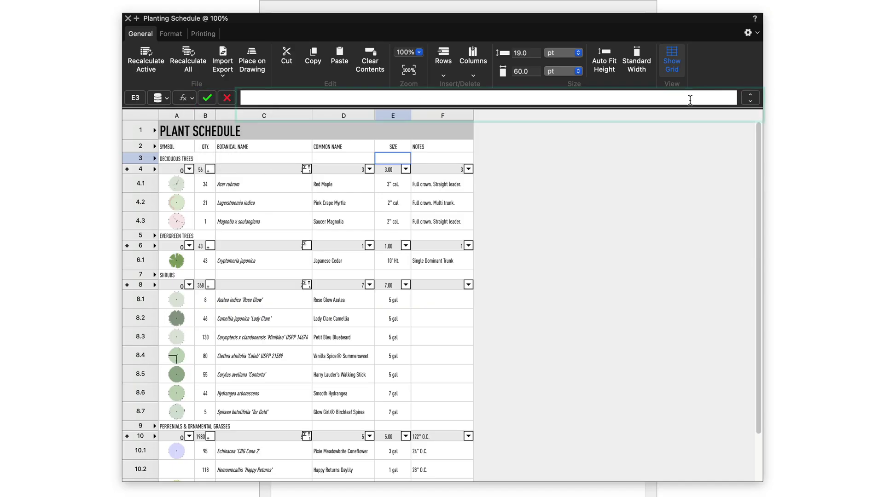
Expand the worksheet's formula bar to multiple lines and collapse it back to one line.
click(754, 101)
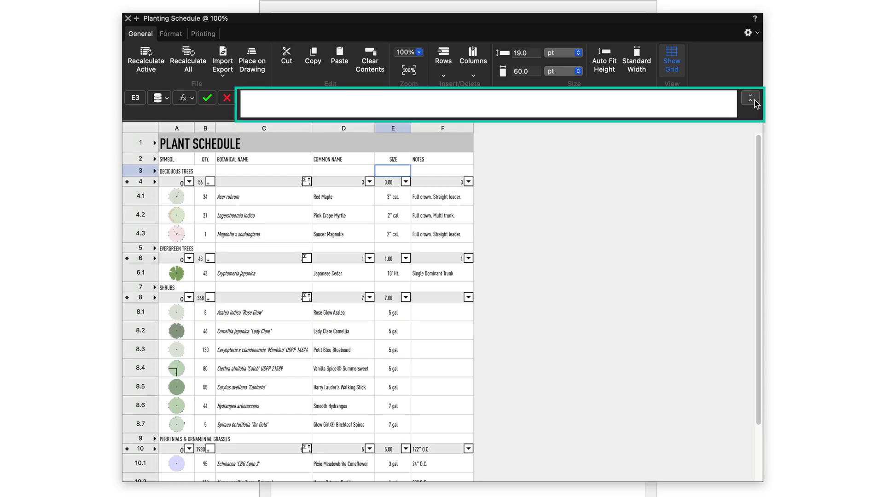
click(755, 101)
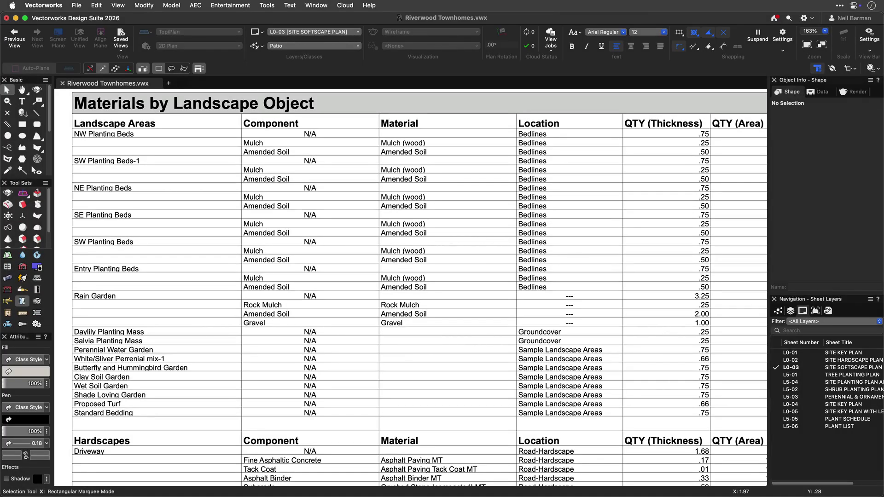
Examine the Materials by Landscape Object worksheet's quantity and cost columns and its lower rows.
scroll(418, 289, right, 5)
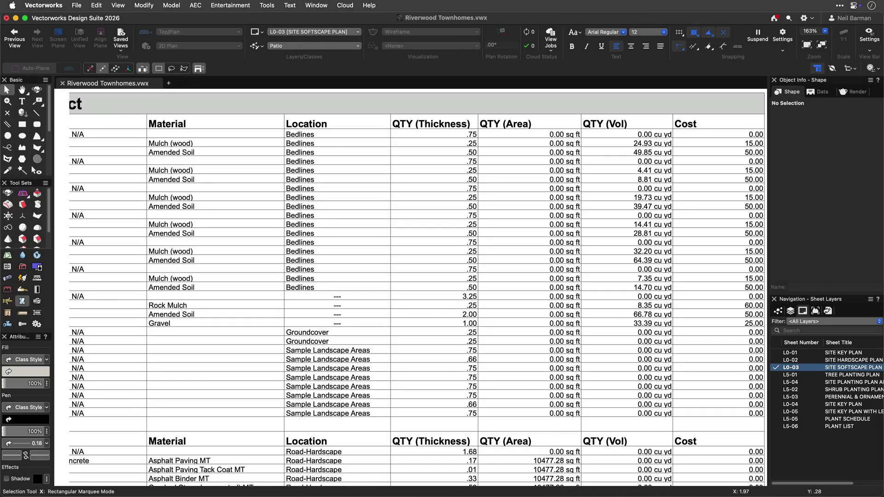
scroll(418, 289, down, 5)
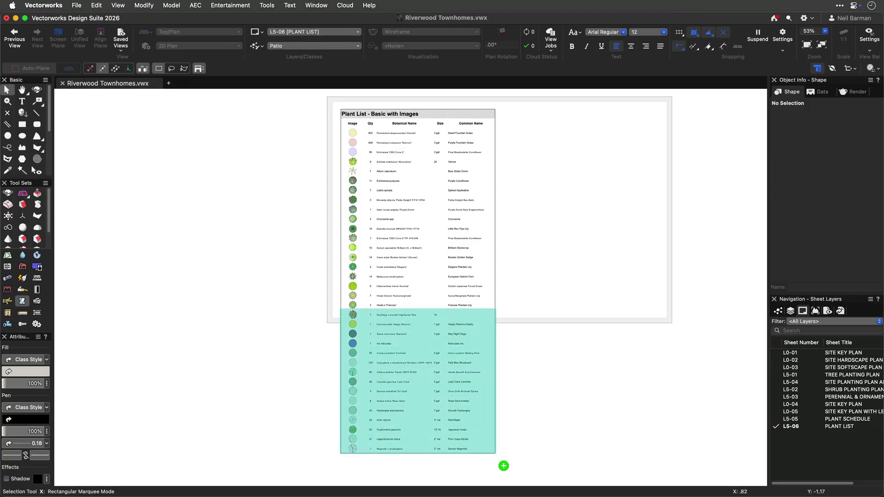
Split the plant list worksheet image below the European Ostrich Fern row and place the lower part beside the upper part.
right_click(505, 471)
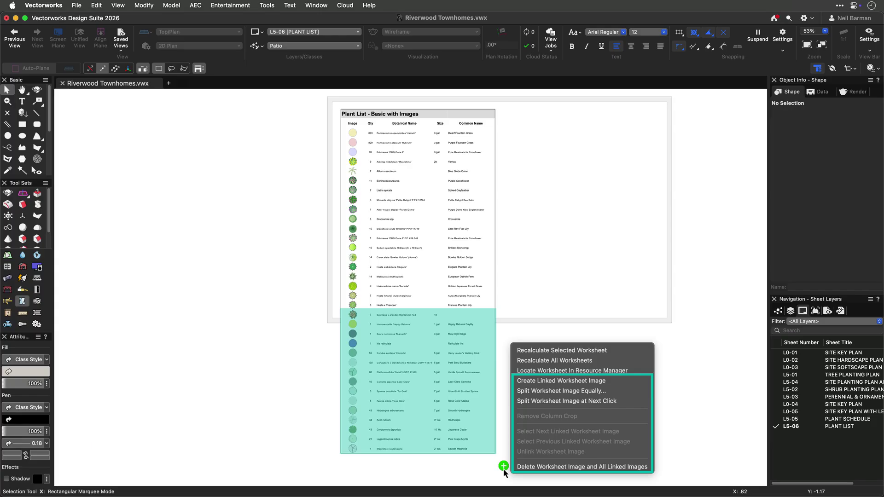
click(505, 473)
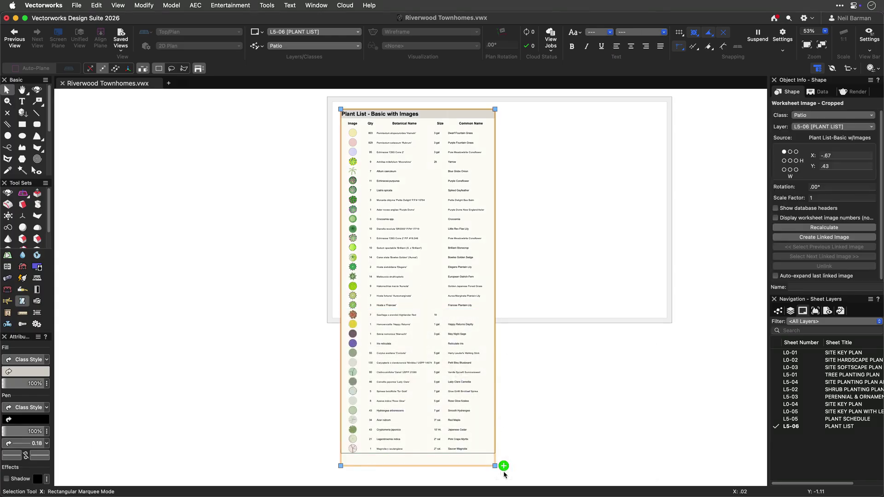
right_click(504, 473)
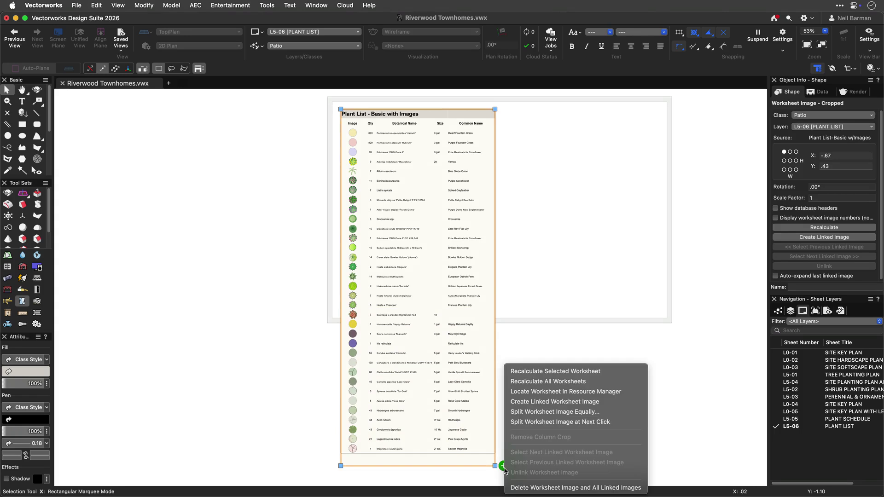
click(615, 422)
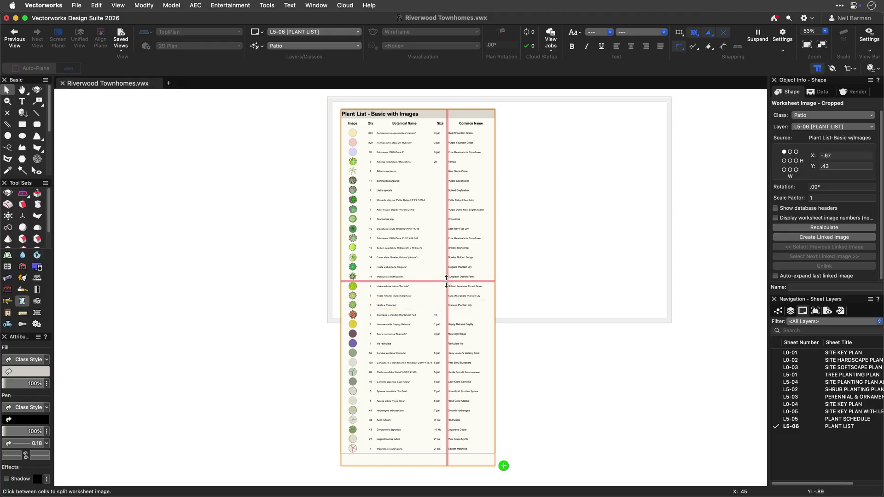
click(454, 281)
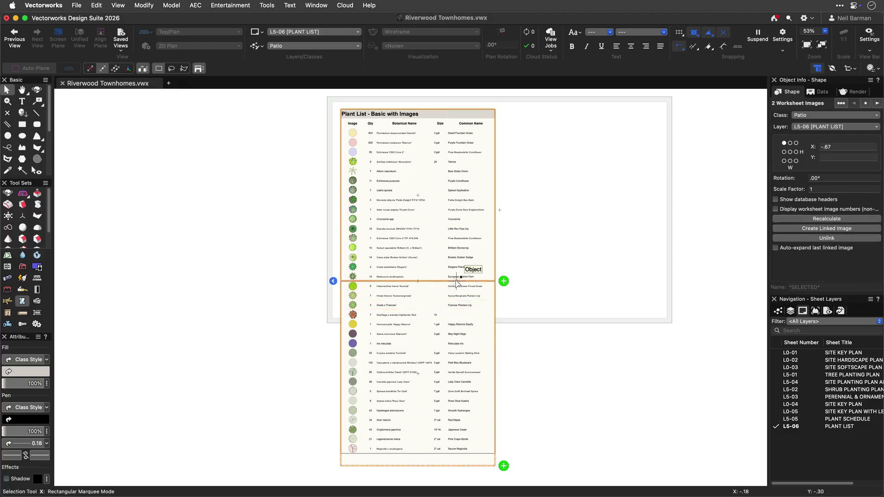
drag(424, 353, 586, 194)
key(Escape)
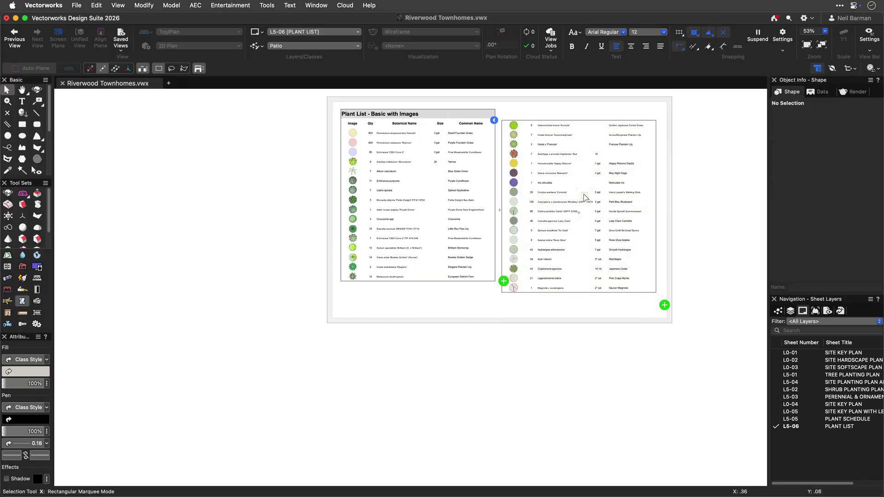
click(503, 281)
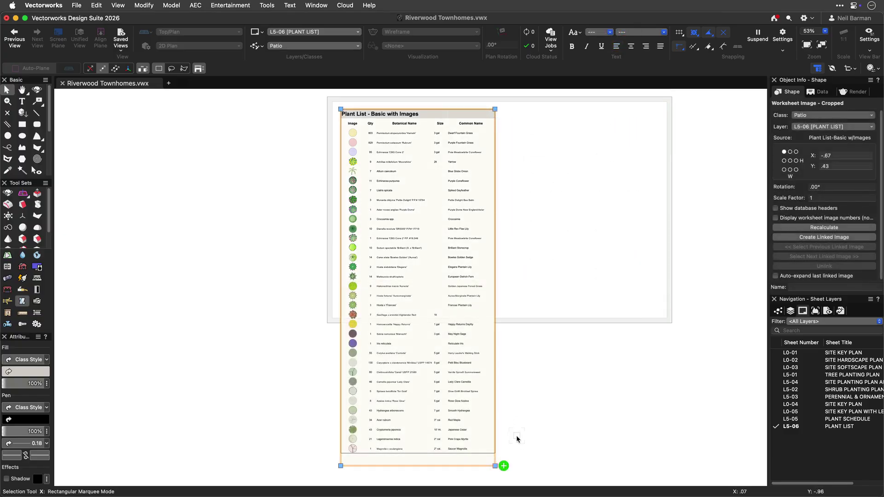
Split the plant list worksheet image equally into 2 parts and move the second part onto the sheet beside the first.
right_click(504, 466)
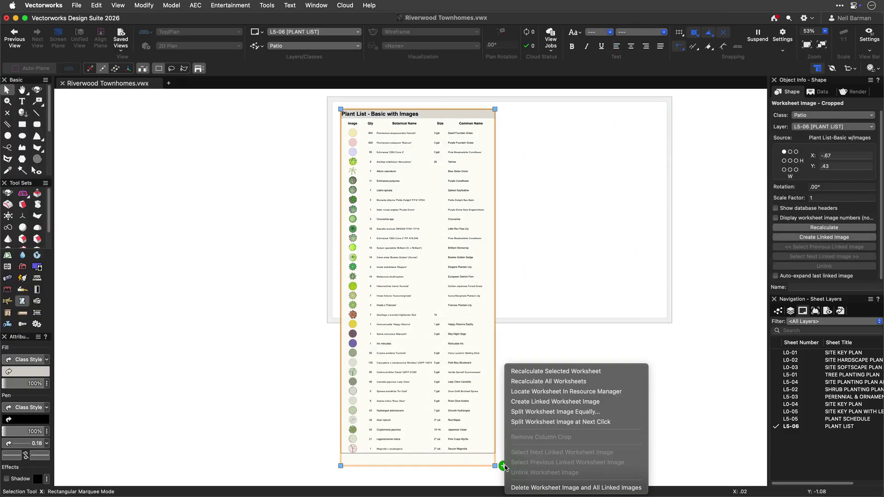
click(613, 412)
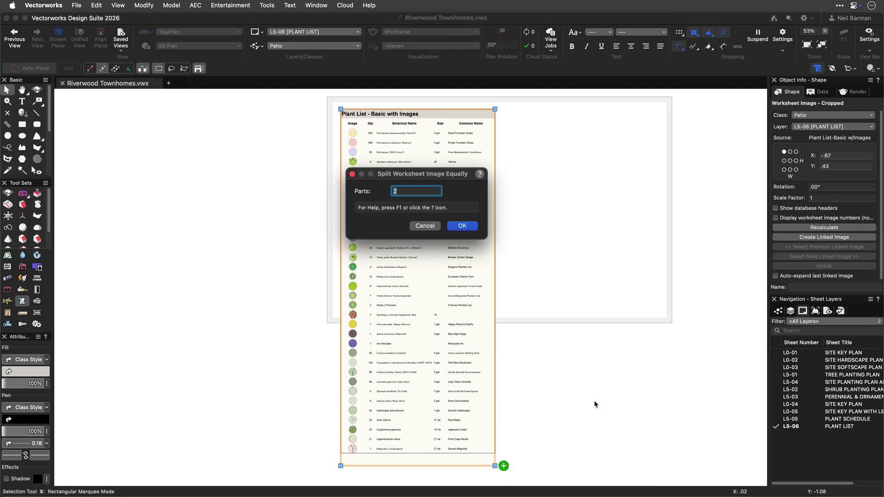
click(468, 226)
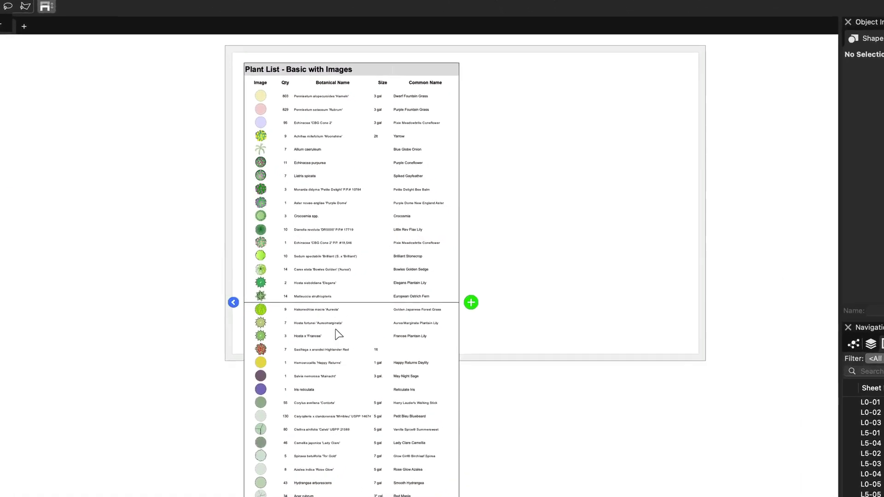
drag(401, 299, 550, 110)
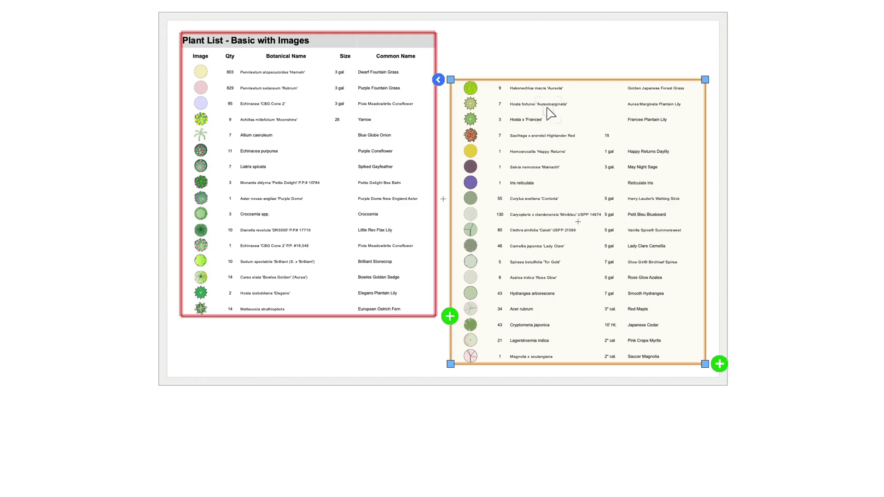
Pin title and header rows 1 and 2 of the Plant List worksheet to the top of its worksheet images and close the worksheet.
double_click(547, 108)
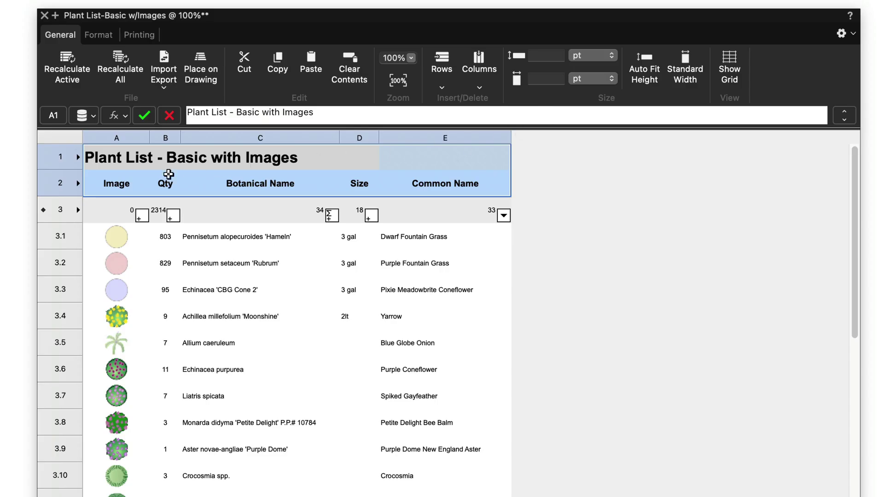
click(68, 182)
right_click(67, 158)
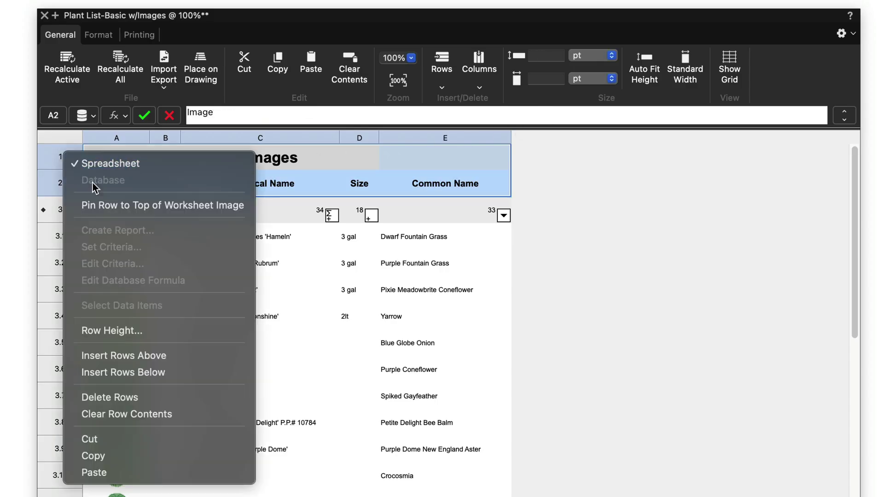
click(247, 206)
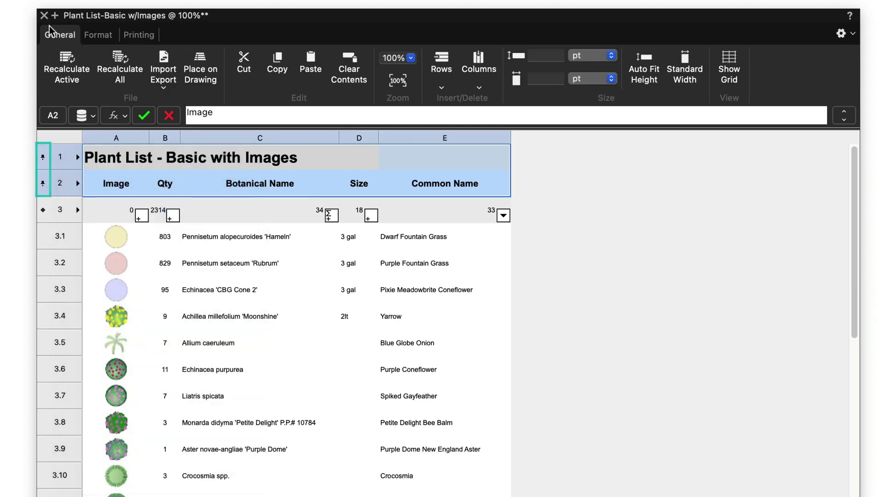
click(44, 16)
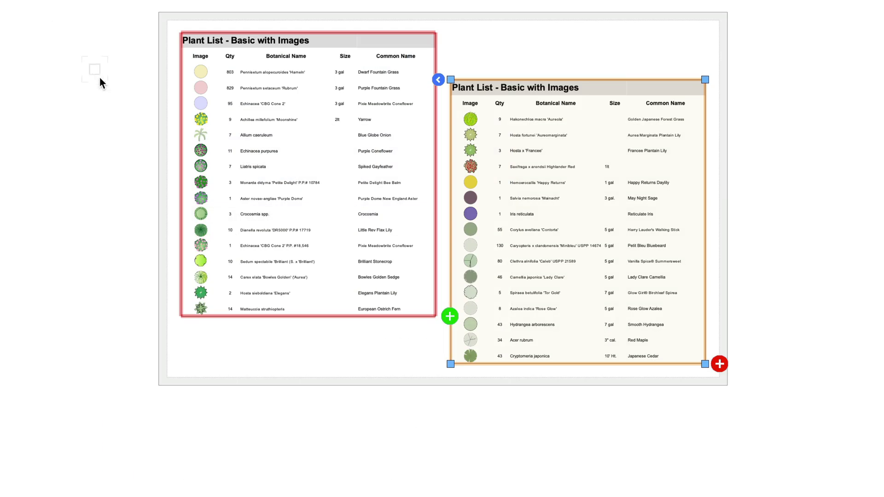
Extend the first worksheet image downward to include the rows through Hosta x 'Francee'.
click(281, 249)
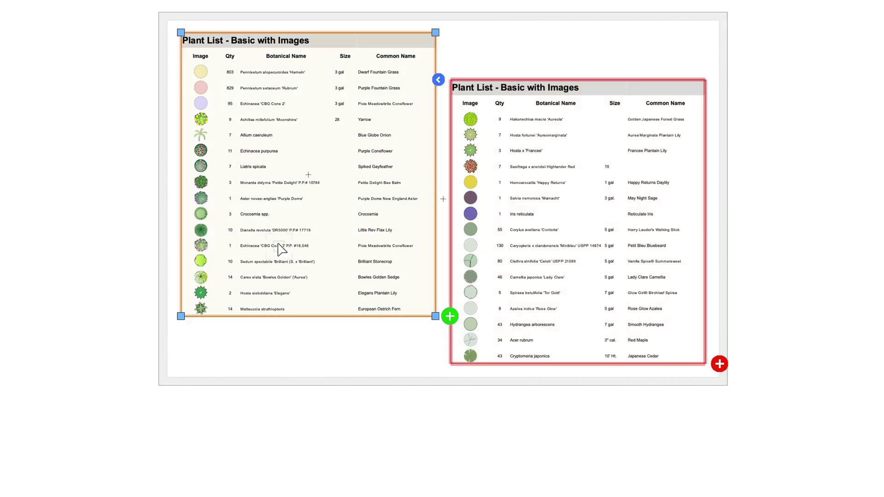
drag(285, 316, 289, 363)
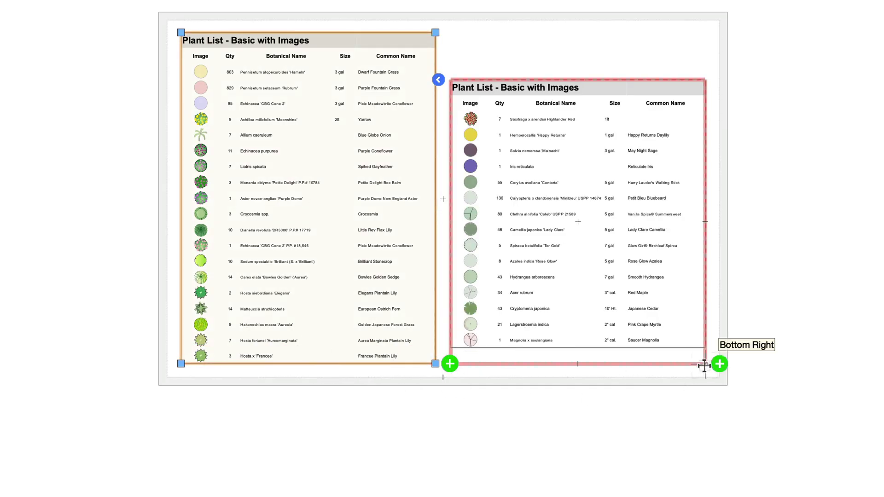
Split the linked worksheet images vertically between the Size and Common Name columns.
right_click(647, 282)
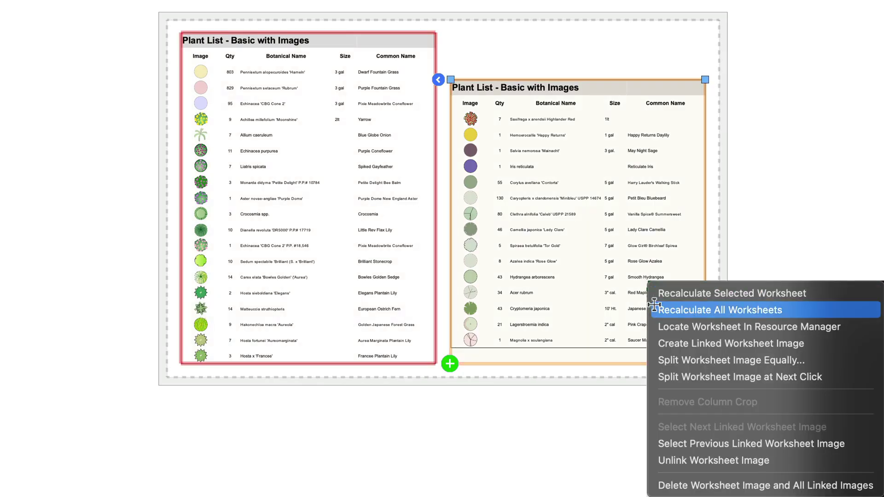
click(835, 380)
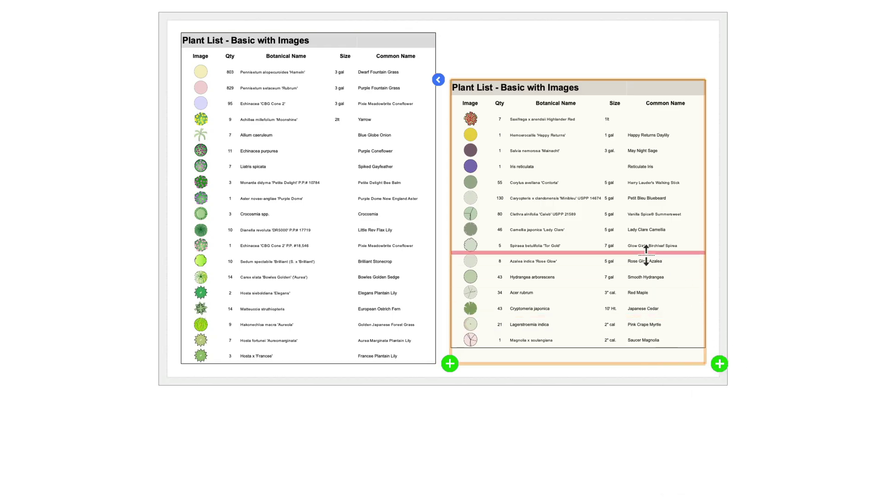
click(623, 227)
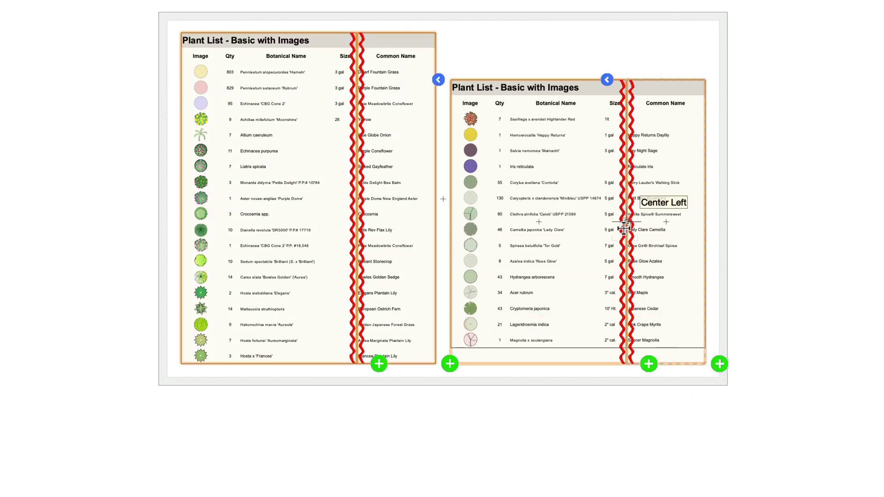
Delete the Common Name parts of both worksheet images, and undo the deletions together with the column split.
click(666, 173)
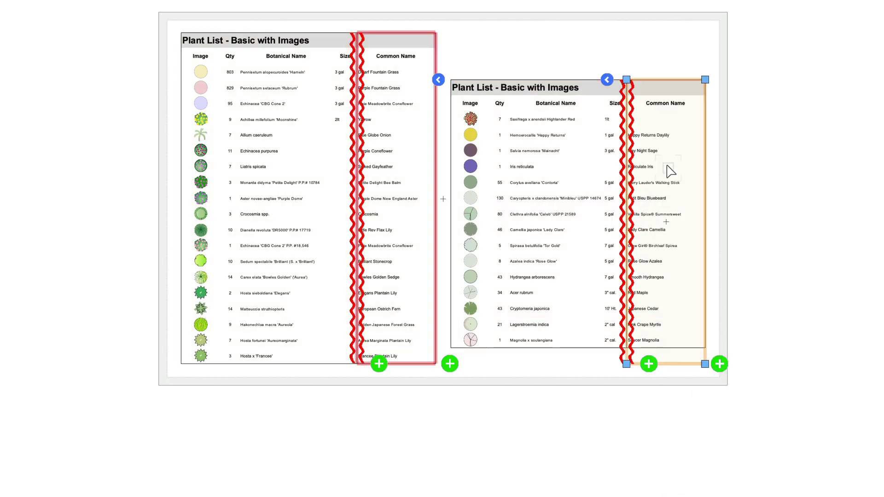
key(Delete)
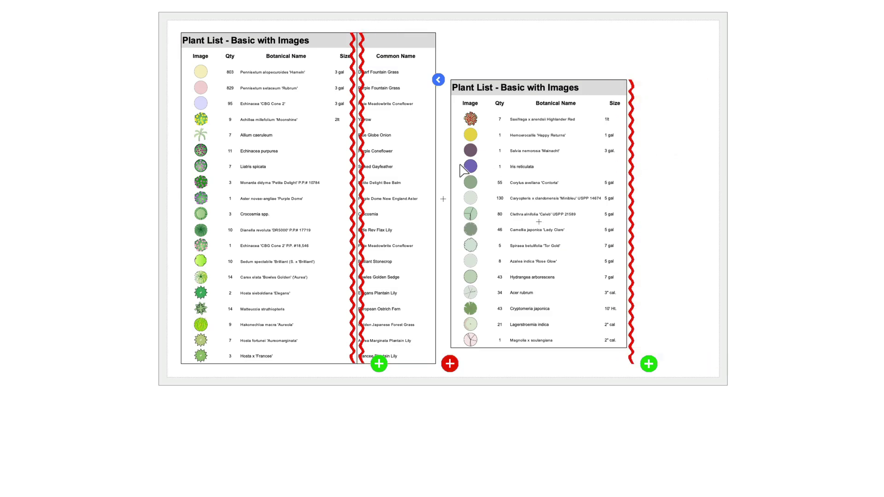
click(431, 164)
key(Delete)
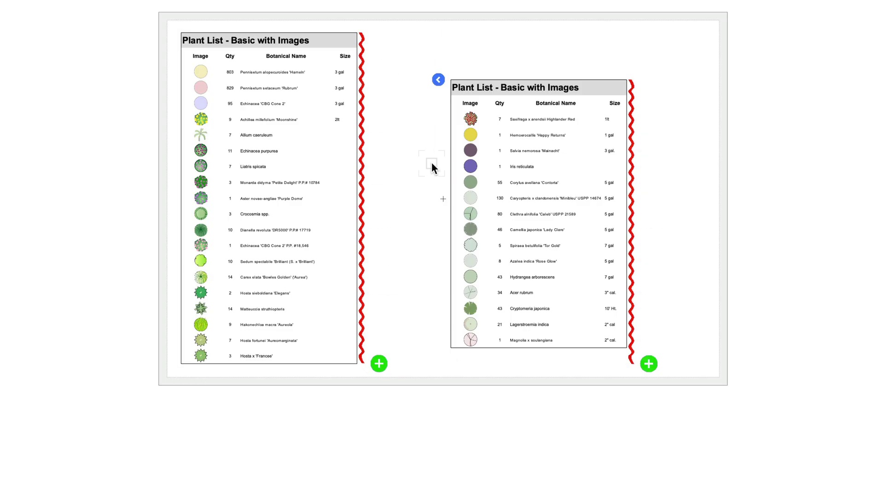
key(ctrl+z)
key(ctrl+z)
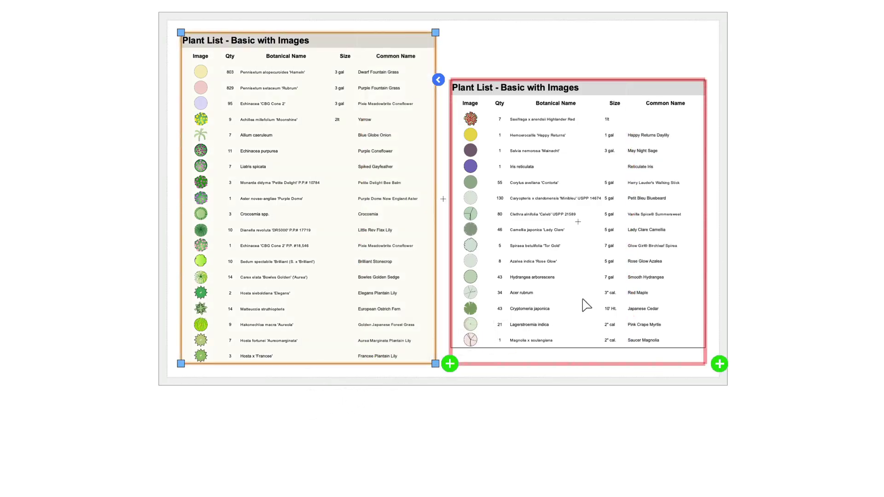
Crop the linked worksheet images to hide the Common Name and Size columns, and widen the second image to bring columns back.
click(705, 236)
drag(705, 235, 652, 239)
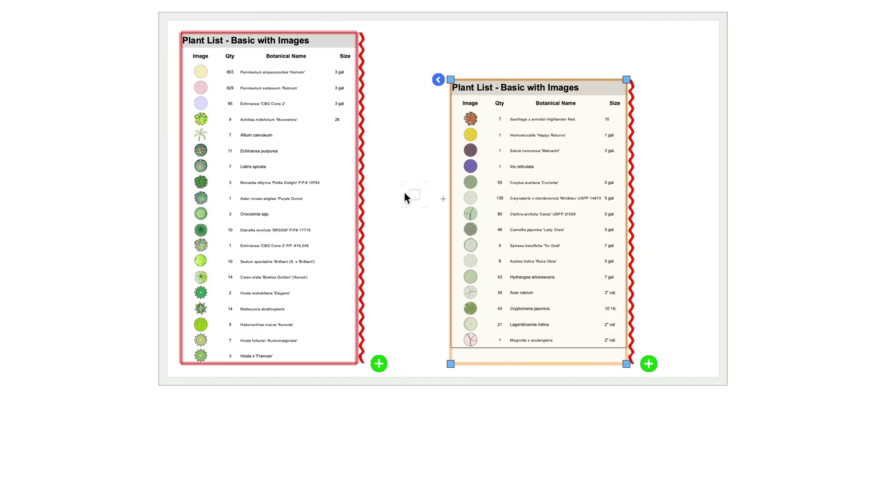
click(357, 171)
drag(356, 170, 335, 169)
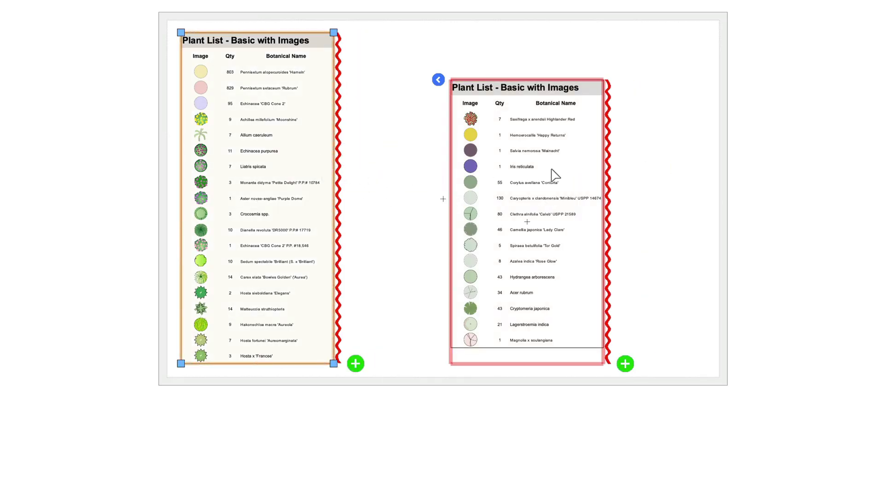
click(602, 168)
drag(602, 168, 674, 168)
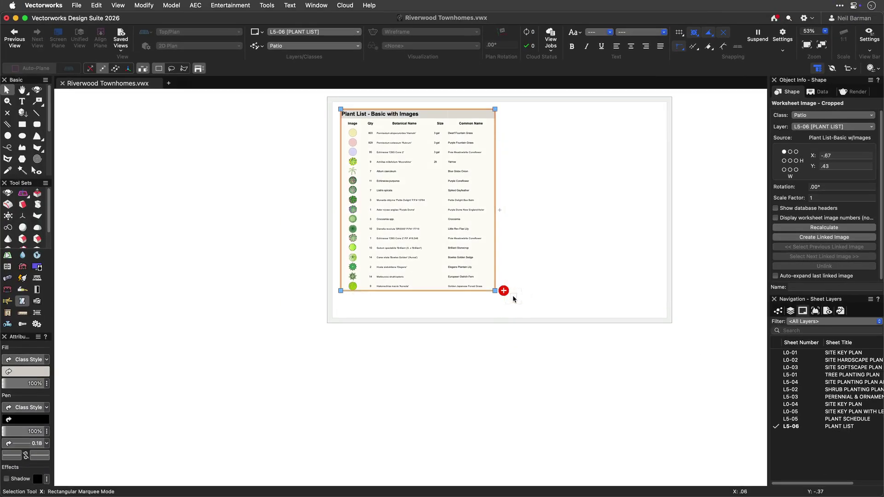
Create a linked worksheet image for the rows cut off from the cropped plant list.
click(504, 292)
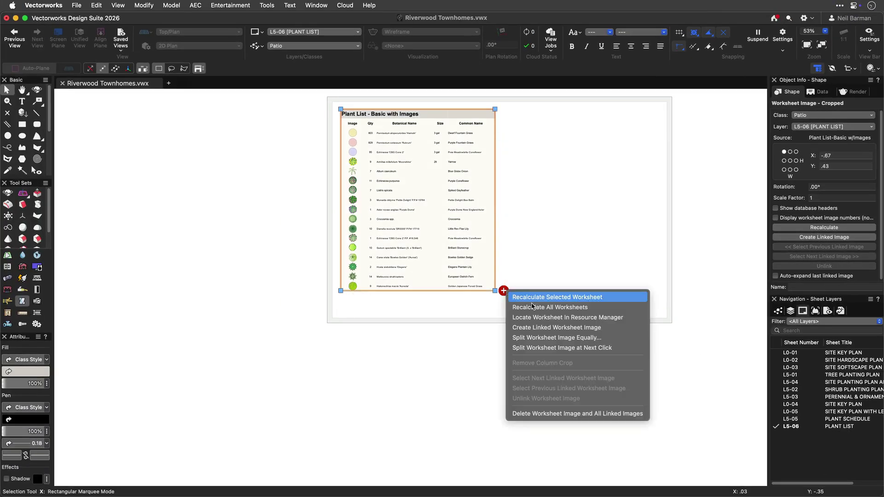
click(606, 328)
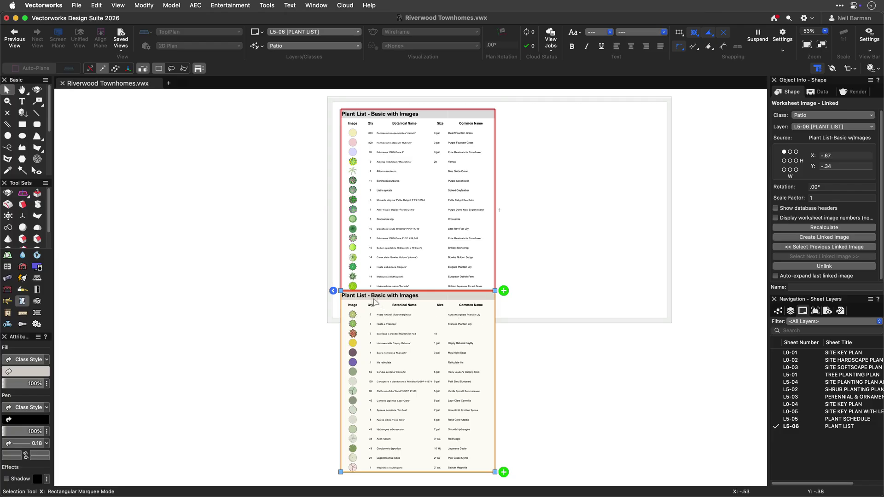
Cut the linked worksheet image and paste it back onto the PLANT LIST sheet.
click(98, 7)
click(117, 70)
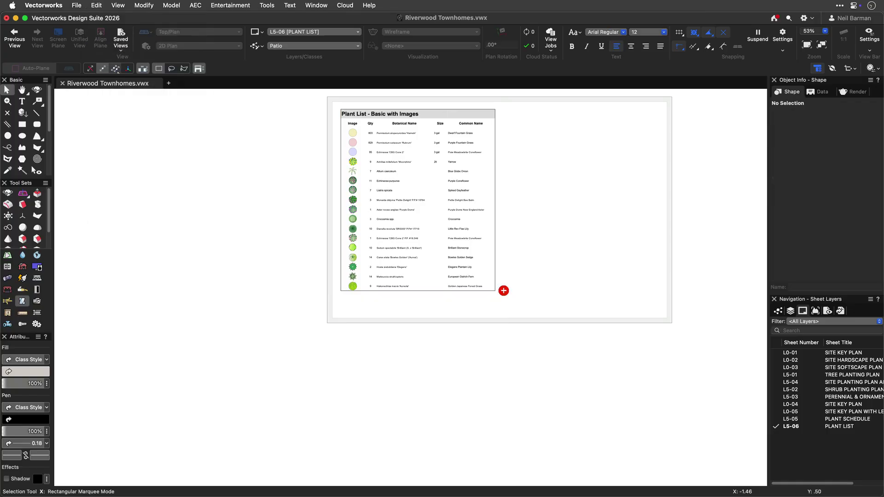
click(97, 6)
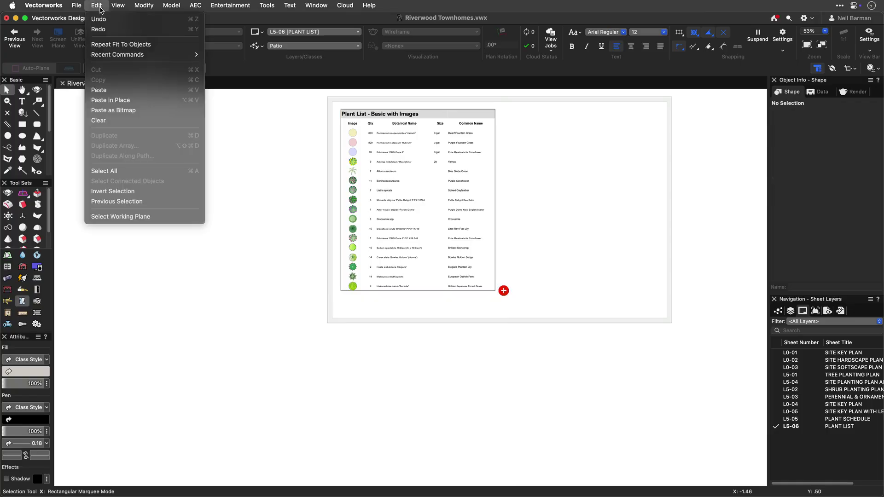
click(111, 90)
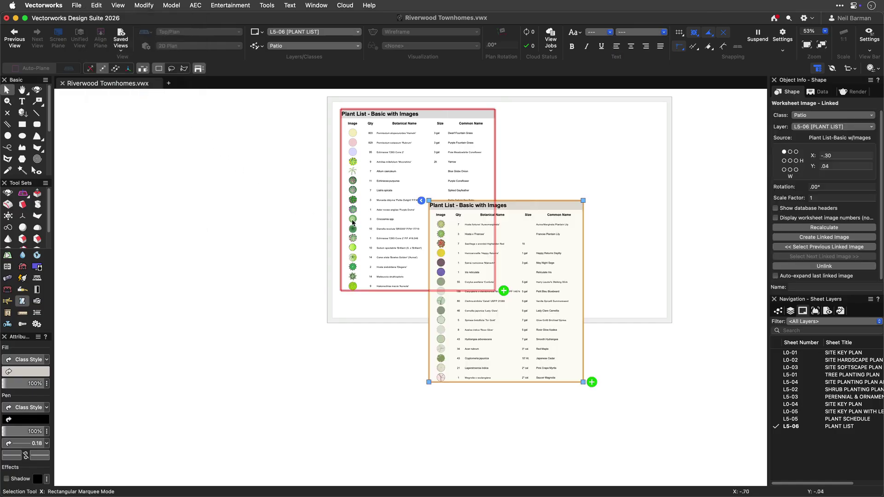
Place the pasted worksheet image beside the first with their tops aligned, and turn on the display of worksheet image numbers.
drag(524, 258, 600, 163)
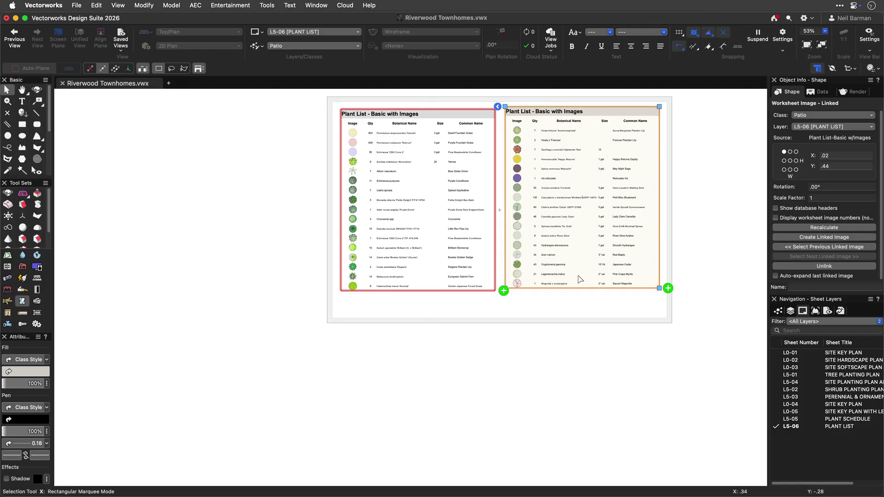
drag(579, 289, 582, 317)
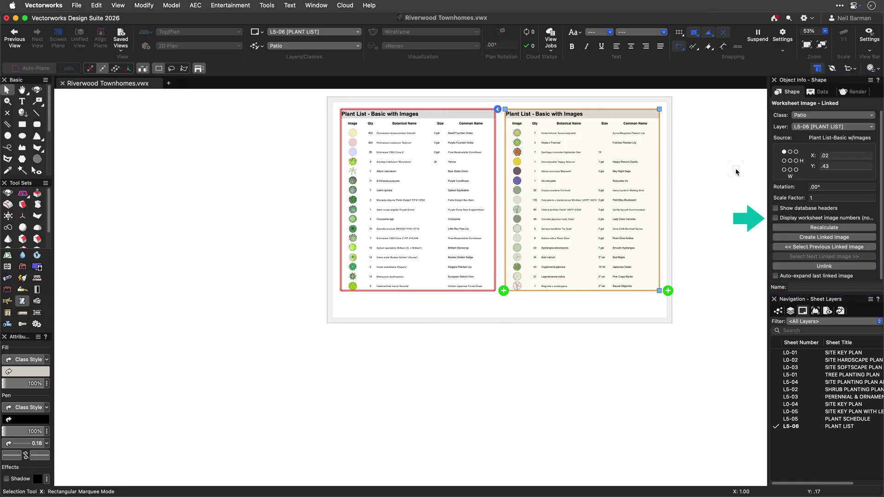
click(799, 219)
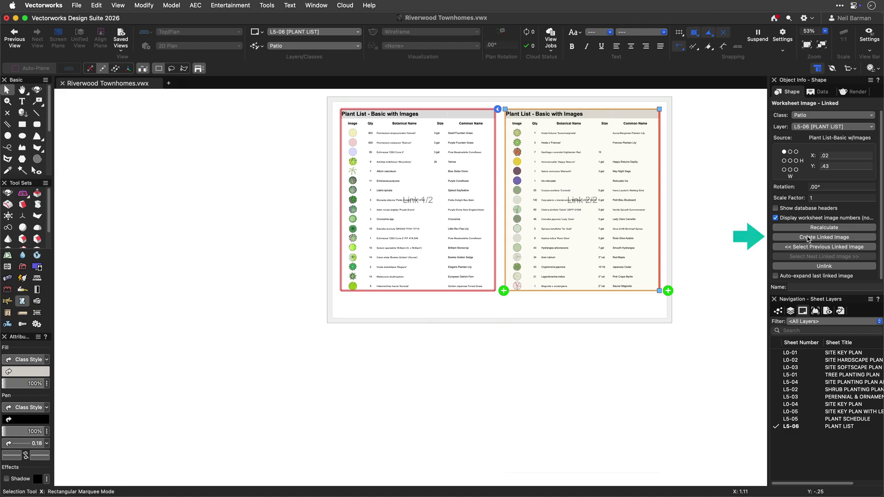
Create a third linked worksheet image from the second plant list image, and select the new image.
click(809, 237)
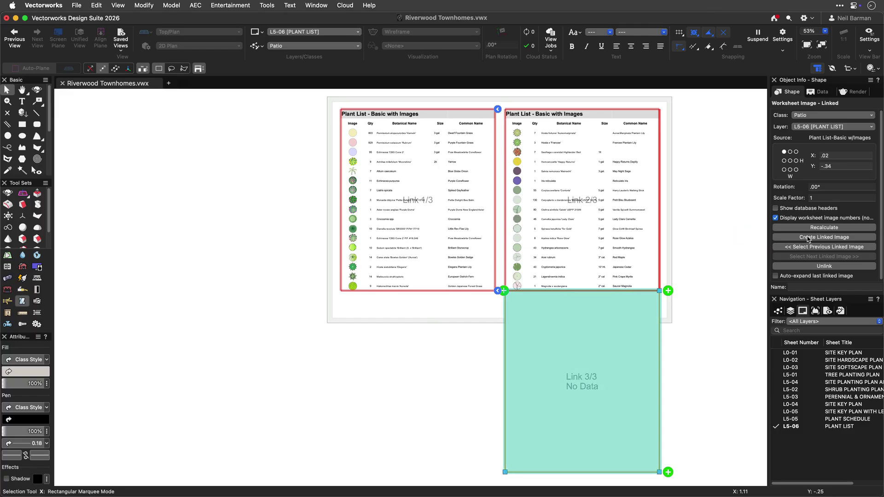
click(698, 351)
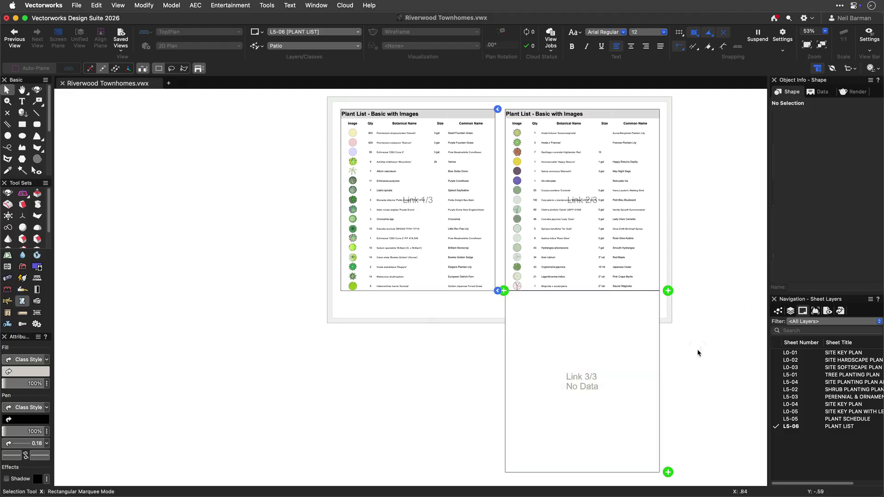
click(630, 361)
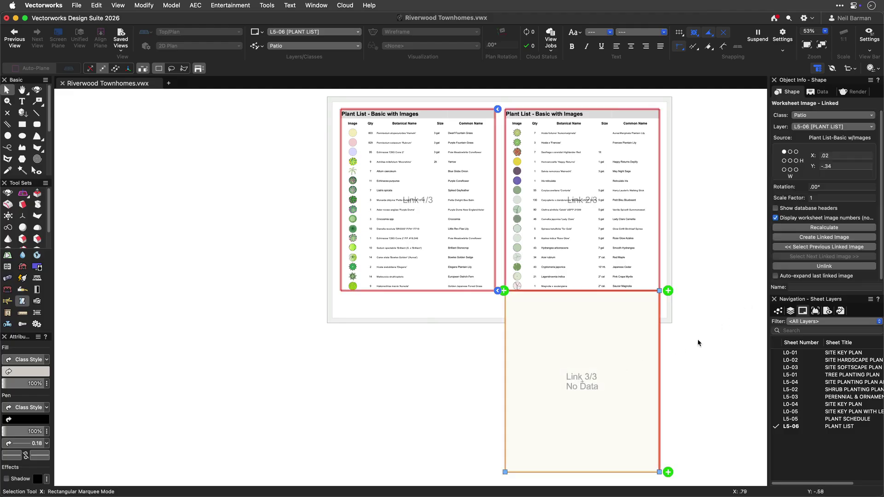
Step back through the linked worksheet images to the first one, and forward again to the last.
click(807, 248)
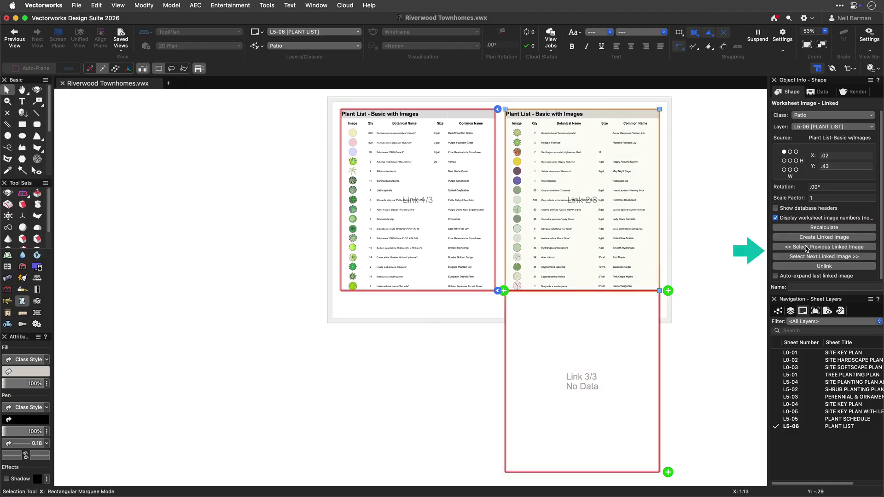
click(806, 247)
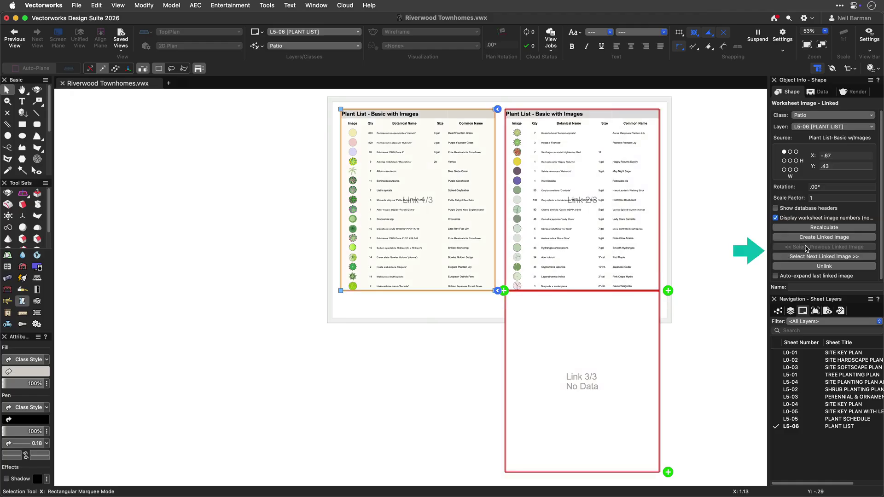
click(815, 257)
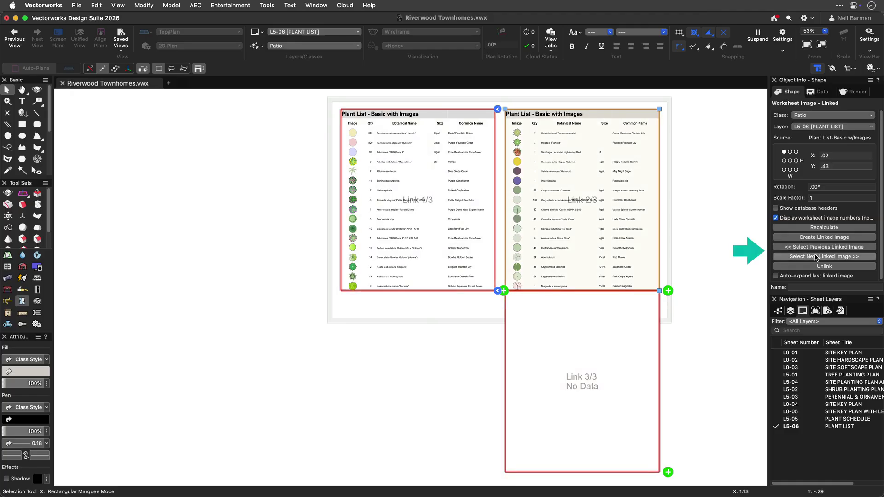
click(815, 257)
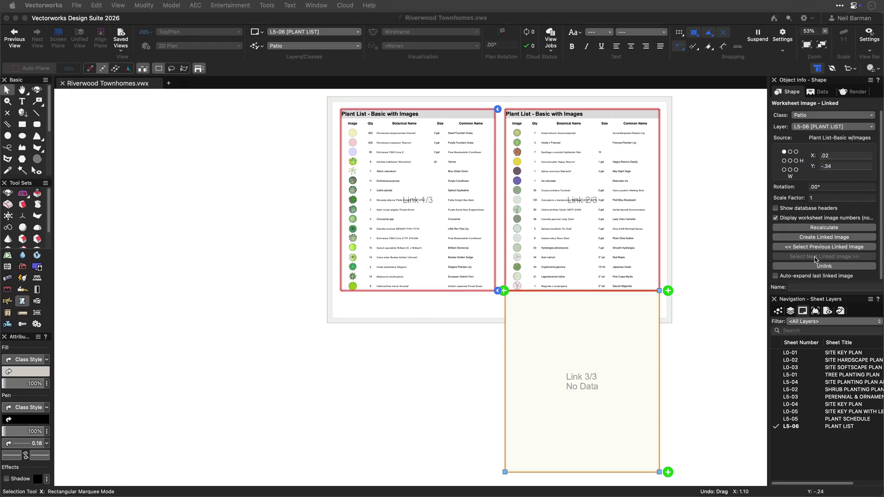
Unlink the third worksheet image and move it up between the two linked plant list images.
click(846, 267)
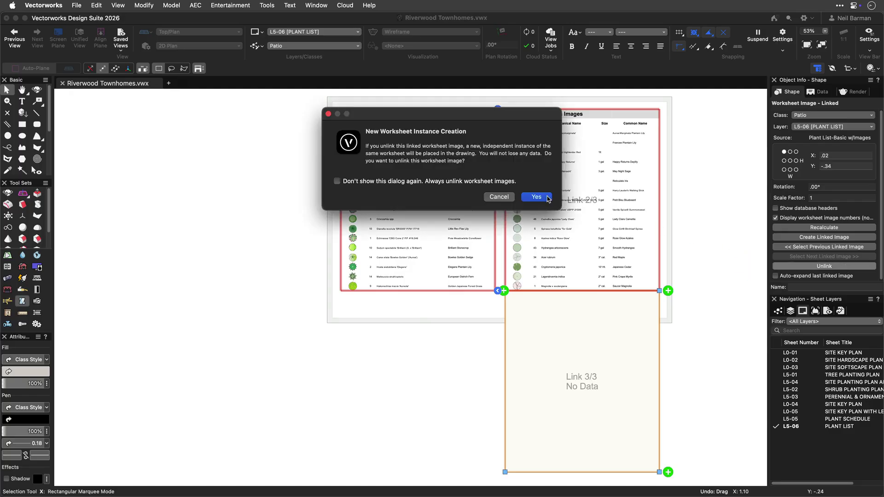
click(547, 198)
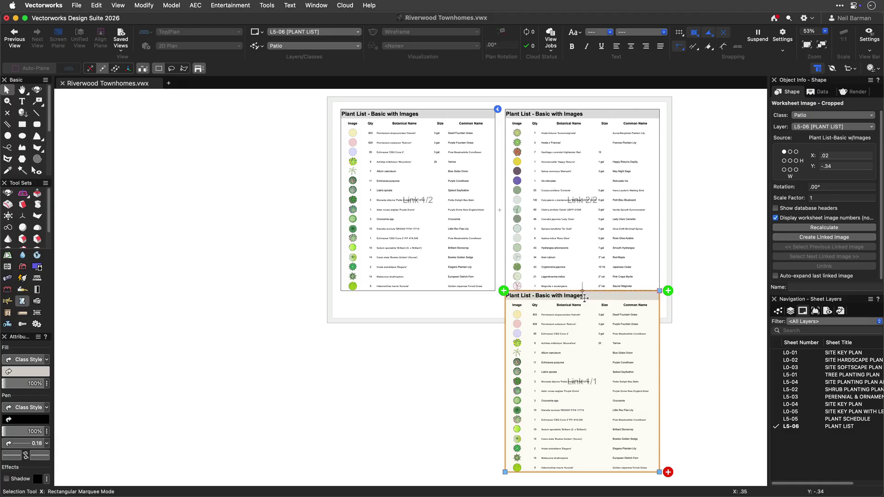
drag(584, 298, 518, 177)
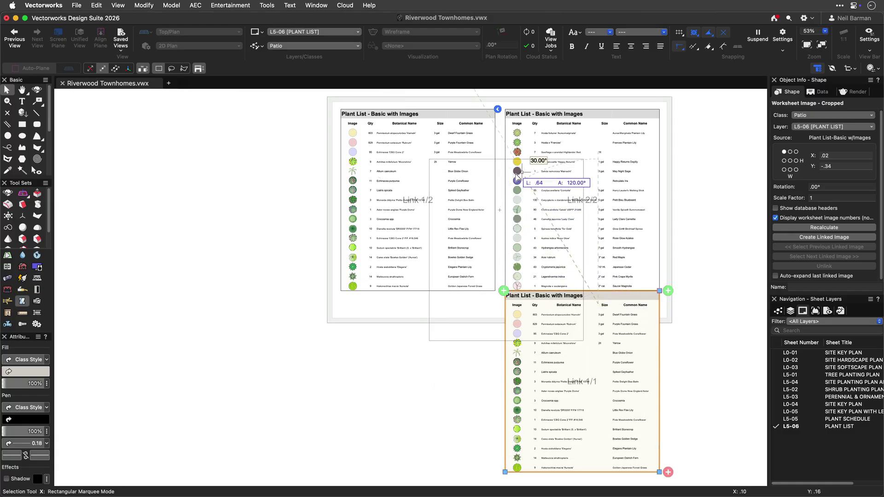
drag(517, 176, 517, 177)
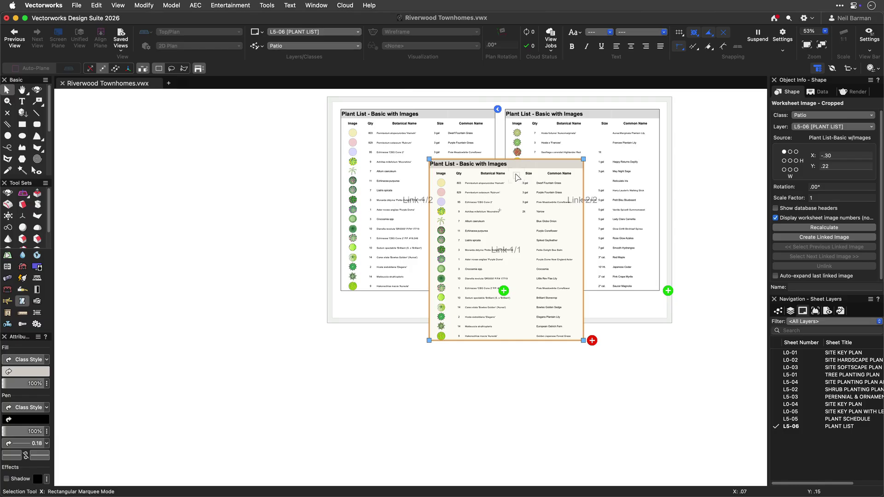
Turn on auto-expand for the unlinked worksheet image and move it off the page, beside the sheet border.
click(776, 276)
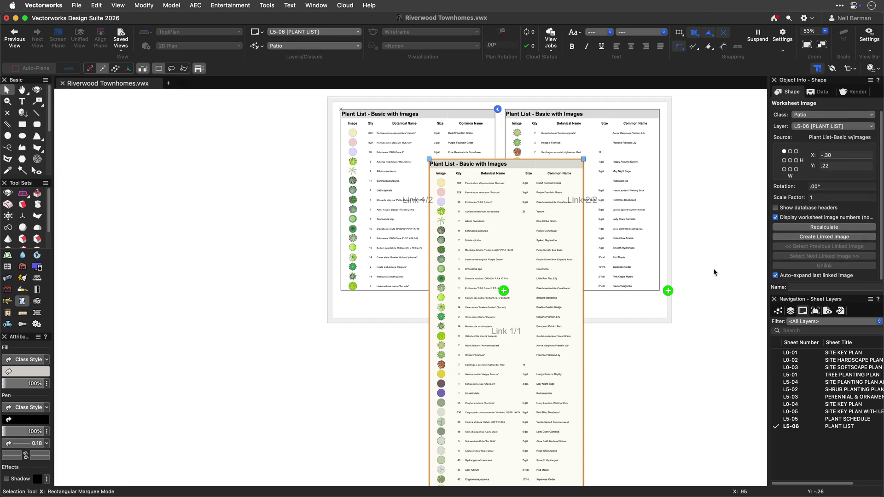
drag(531, 171, 266, 119)
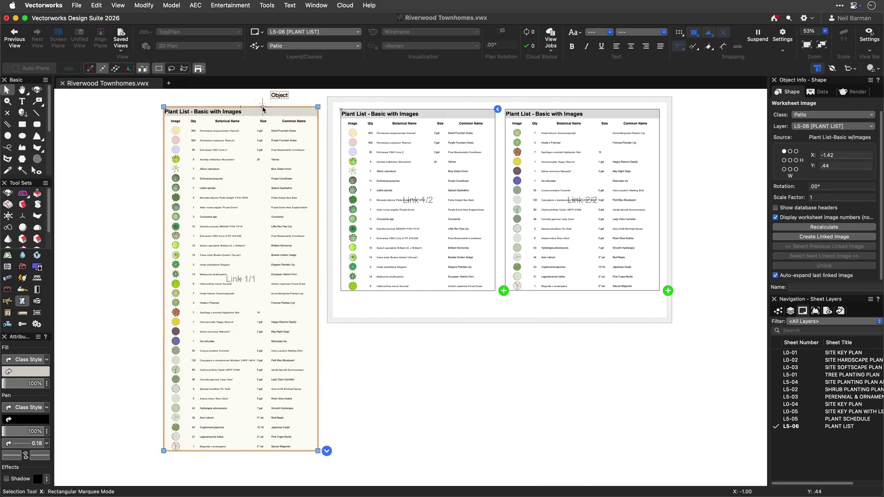
Delete the pair of linked worksheet images from the page, and place the remaining plant list in the page's upper-left corner.
right_click(504, 290)
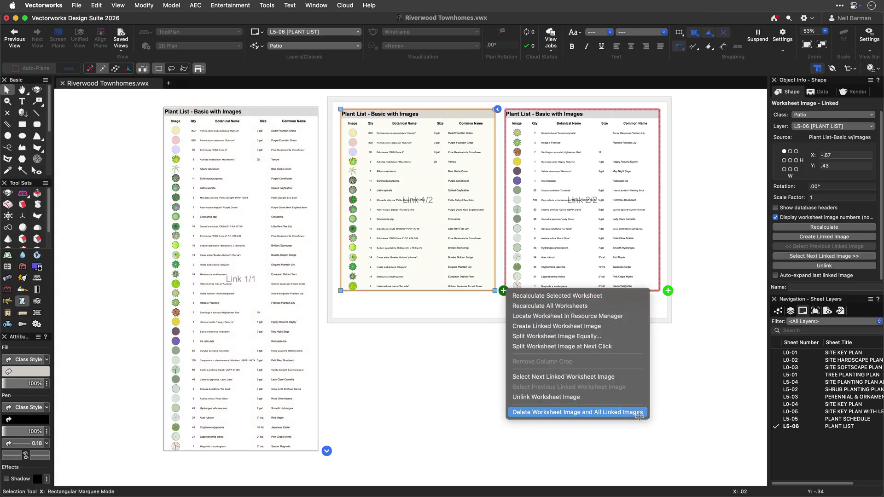
click(639, 414)
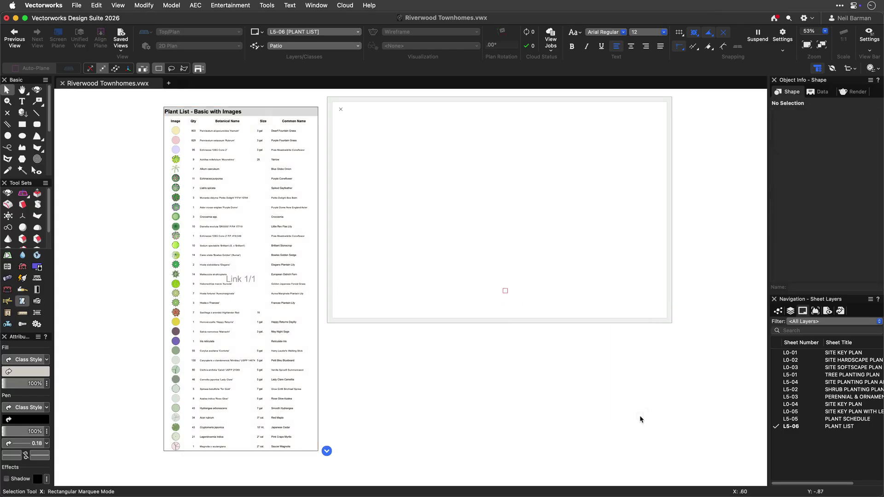
drag(172, 108, 338, 110)
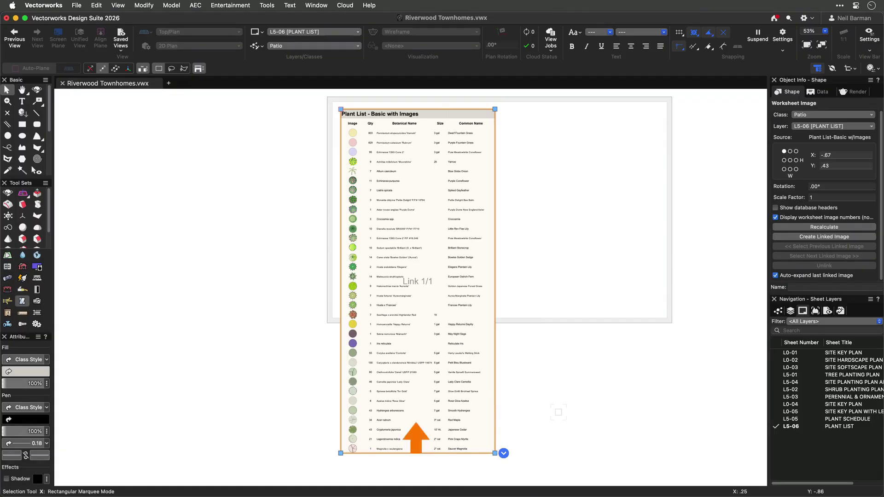
Turn off auto-expand for the worksheet image and crop its height so it ends at the Hosta x 'Francee' row within the page.
double_click(504, 453)
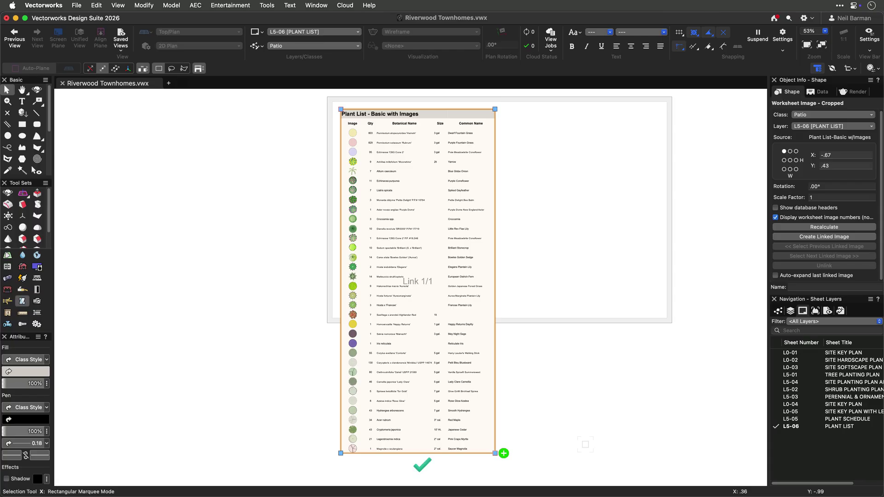
drag(495, 453, 495, 309)
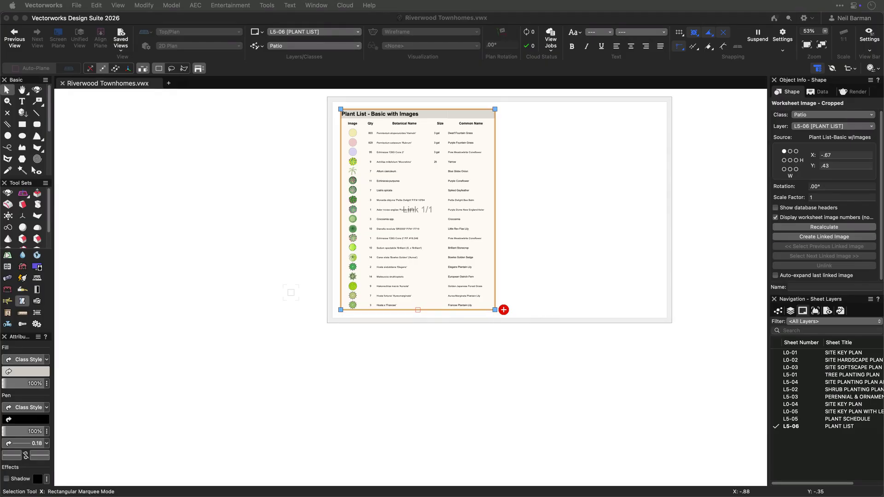
Create a linked worksheet image for the rows cut off below the cropped plant list.
right_click(505, 312)
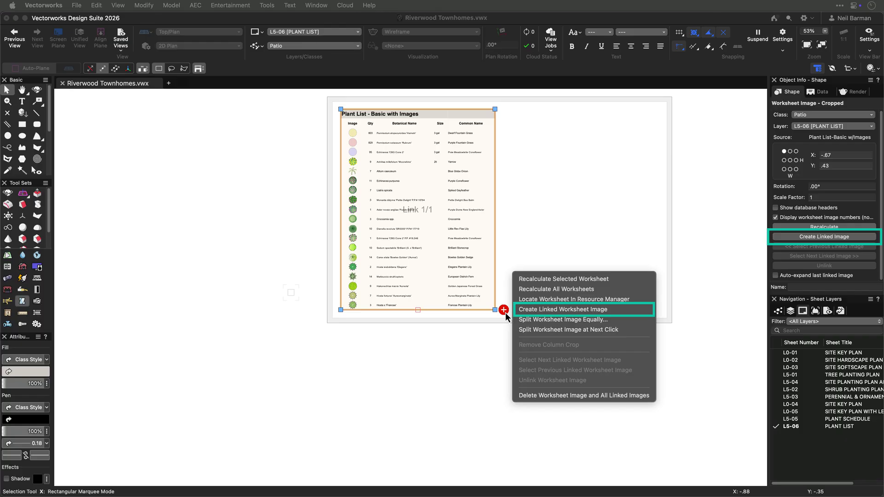
click(562, 309)
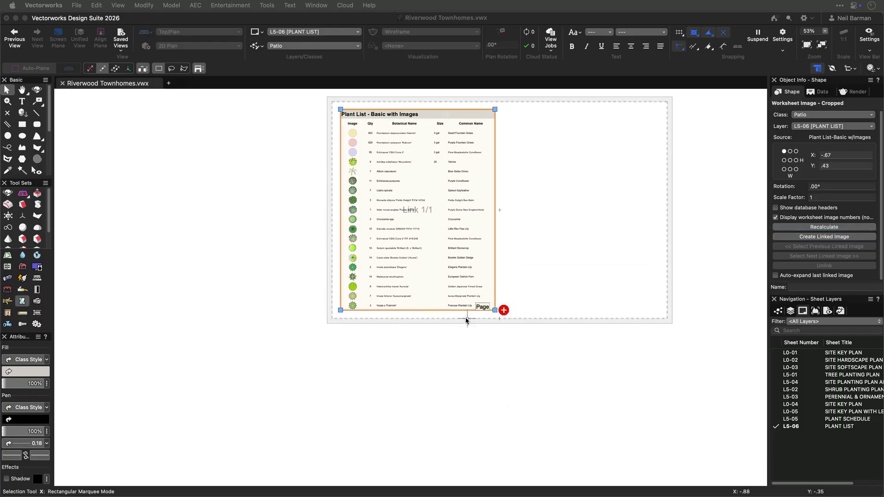
drag(457, 312, 463, 463)
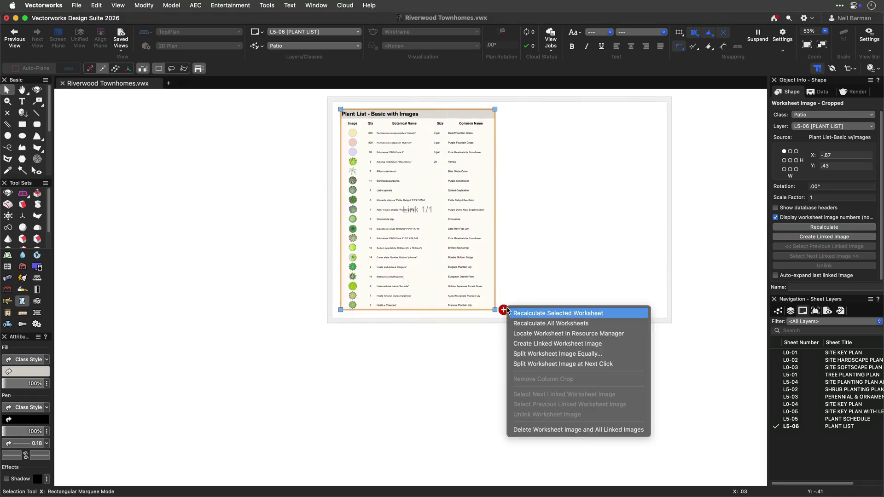
click(503, 310)
click(613, 344)
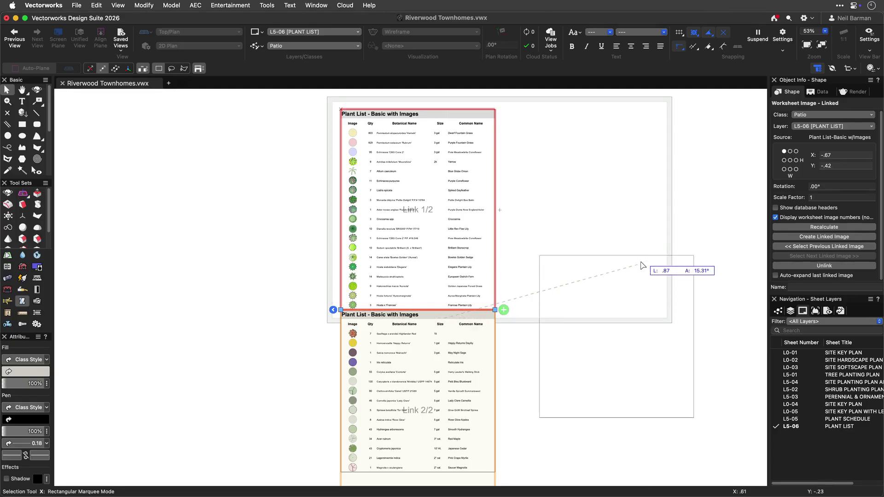
Move the new linked worksheet image to the page's lower-right corner, and select each linked image in turn.
click(632, 261)
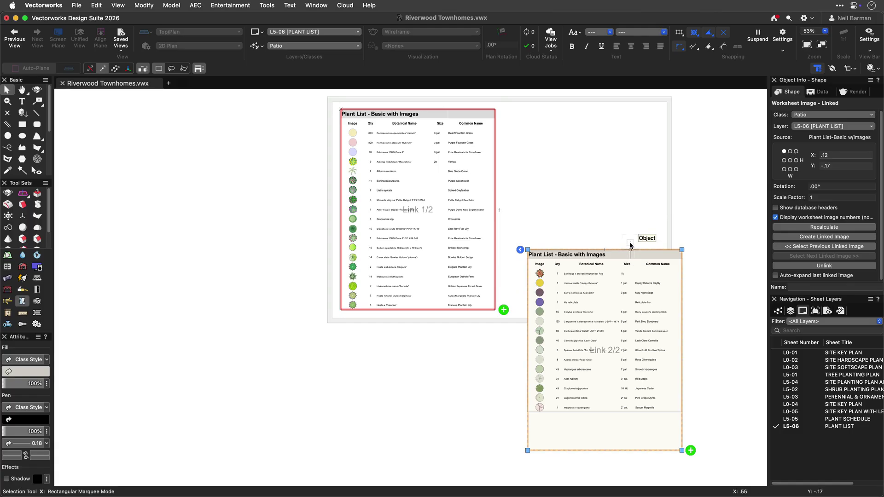
click(469, 176)
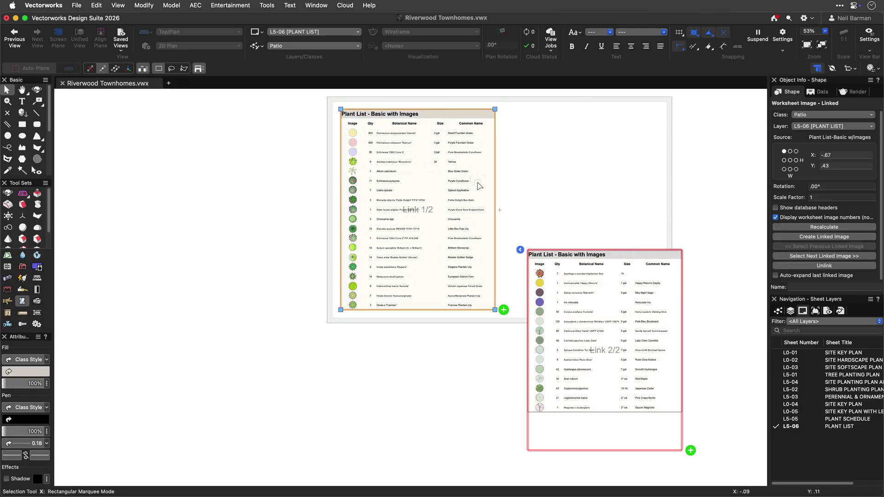
click(648, 287)
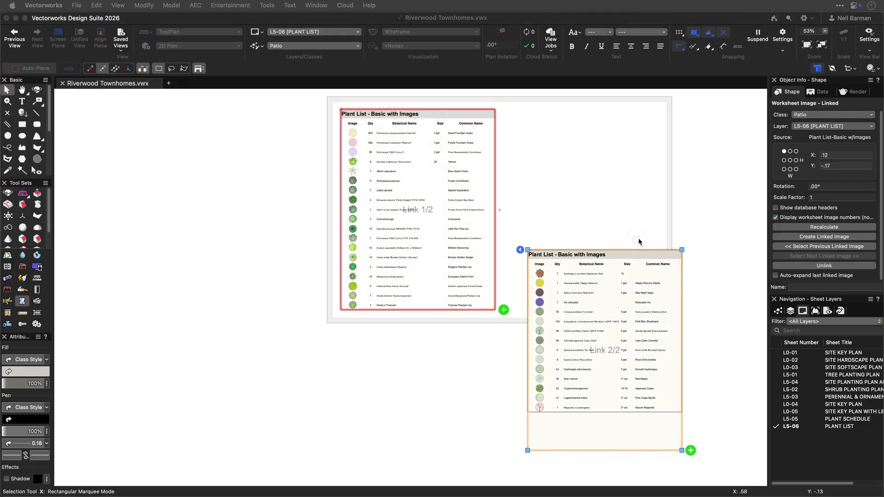
Open the Vectorworks Preferences.
click(870, 68)
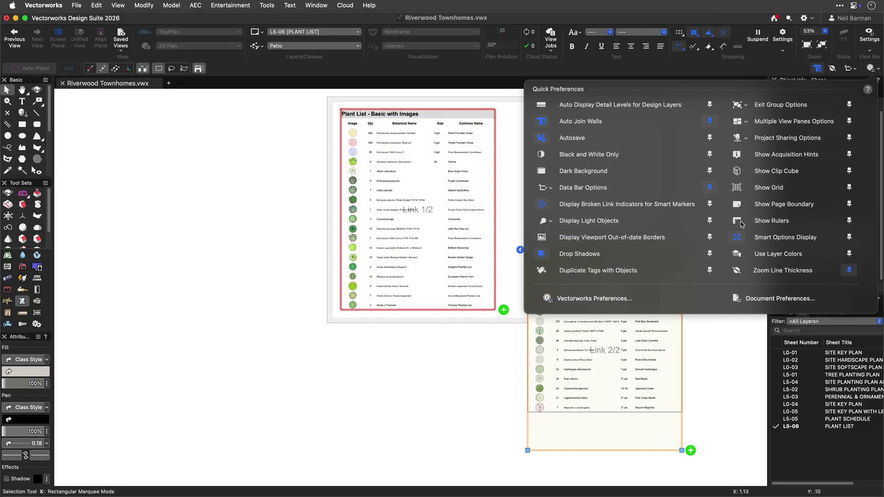
click(643, 300)
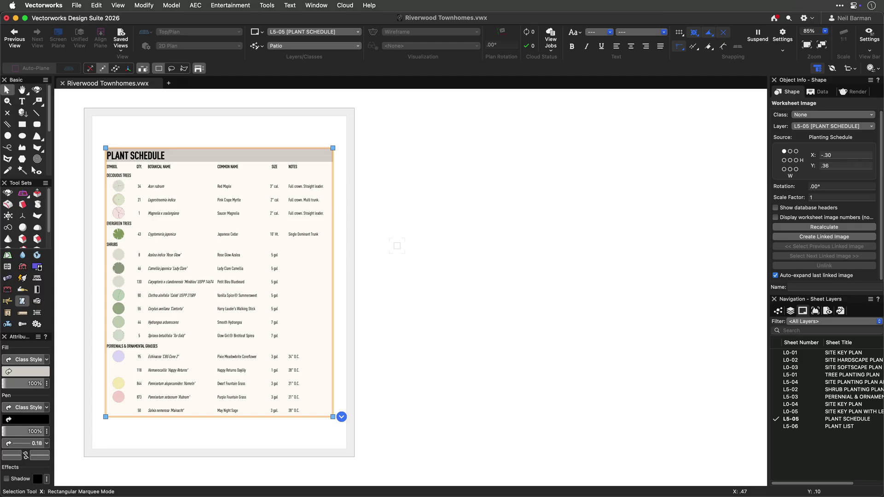
Open the Planting Schedule worksheet for editing from its image on the PLANT SCHEDULE sheet.
double_click(190, 366)
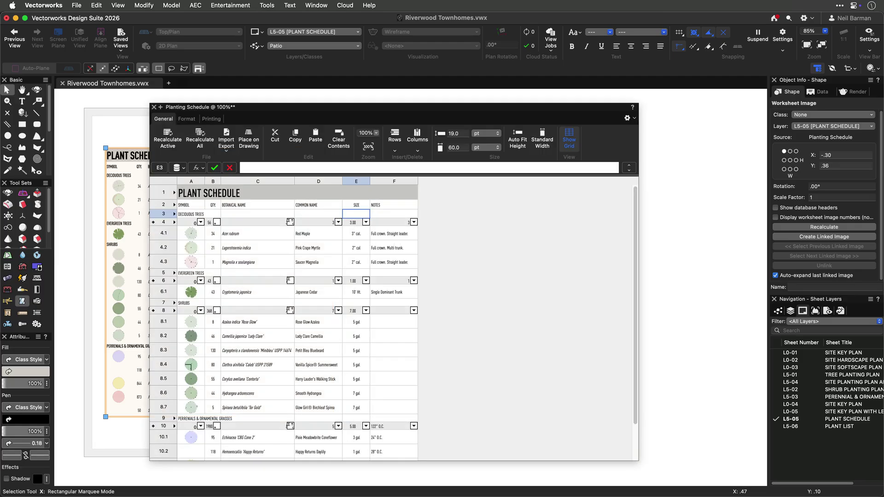